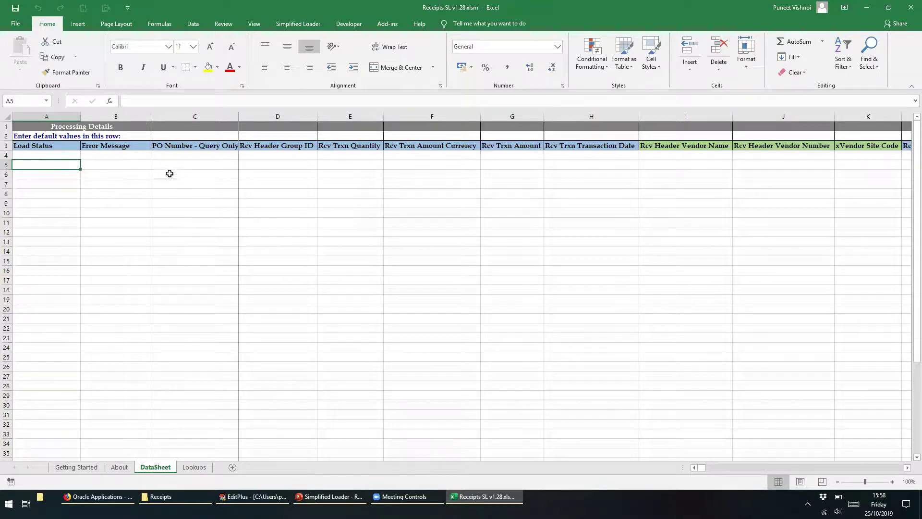
Start downloading my open purchase orders into the DataSheet with Simplified Loader's Get My Open POs
click(297, 24)
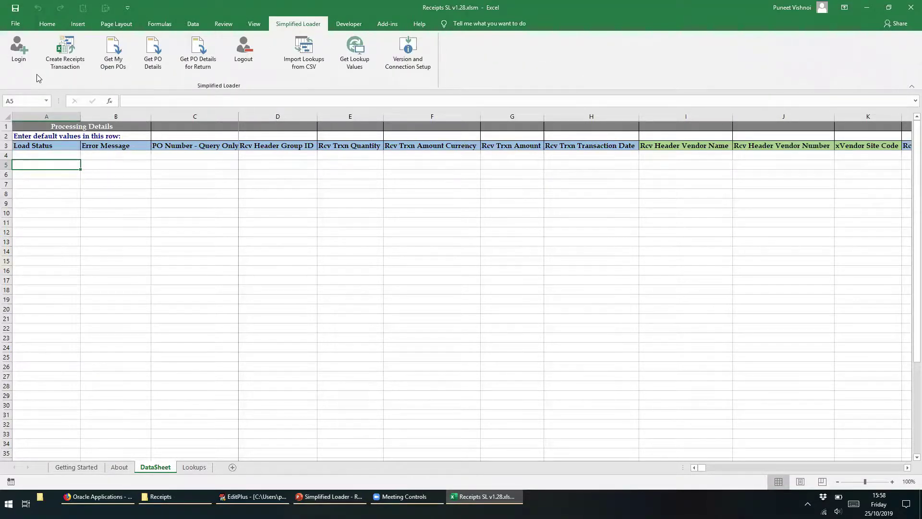
click(67, 70)
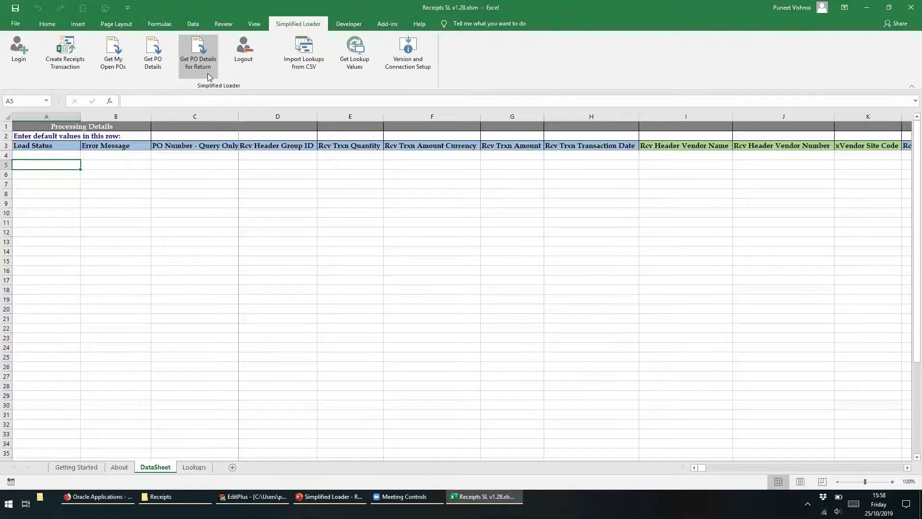
click(117, 74)
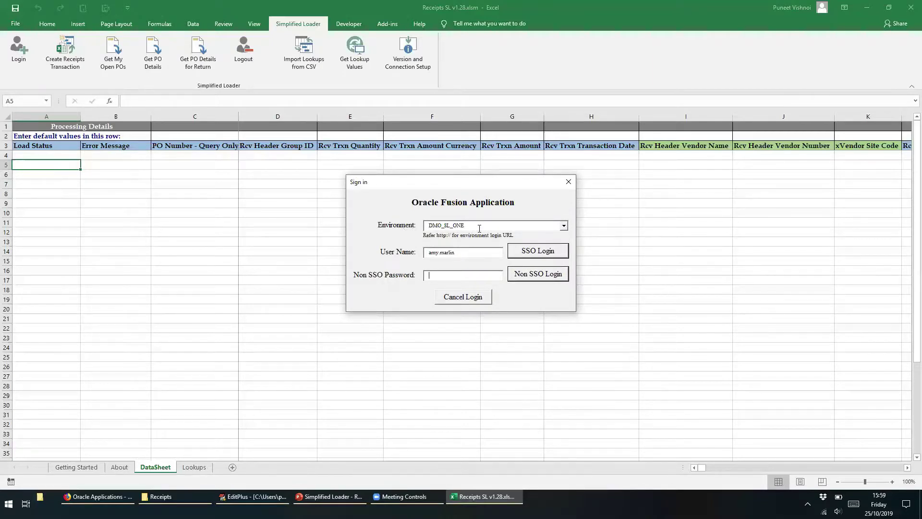
Sign in to the DMO_SL_ONE environment with the Non SSO Password, using Non SSO Login
drag(472, 227, 405, 229)
drag(468, 255, 407, 262)
click(253, 496)
key(alt+Tab)
text(********)
click(538, 275)
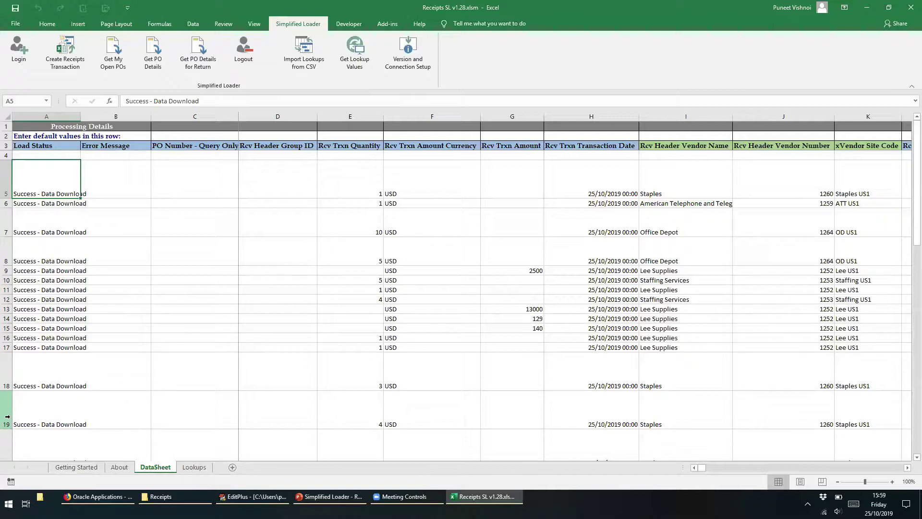
Examine the first downloaded line's transaction quantity, currency, amount and transaction date columns
key(Right)
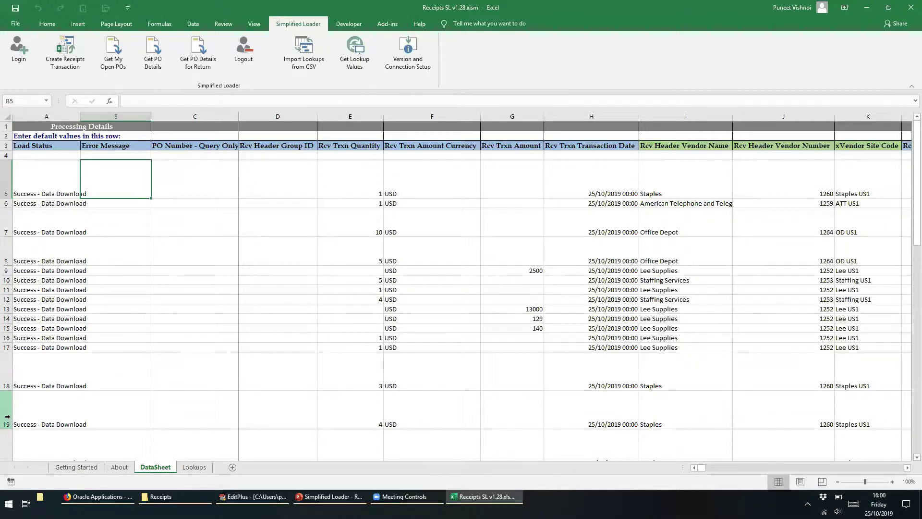
key(Right)
key(Right)
key(Right)
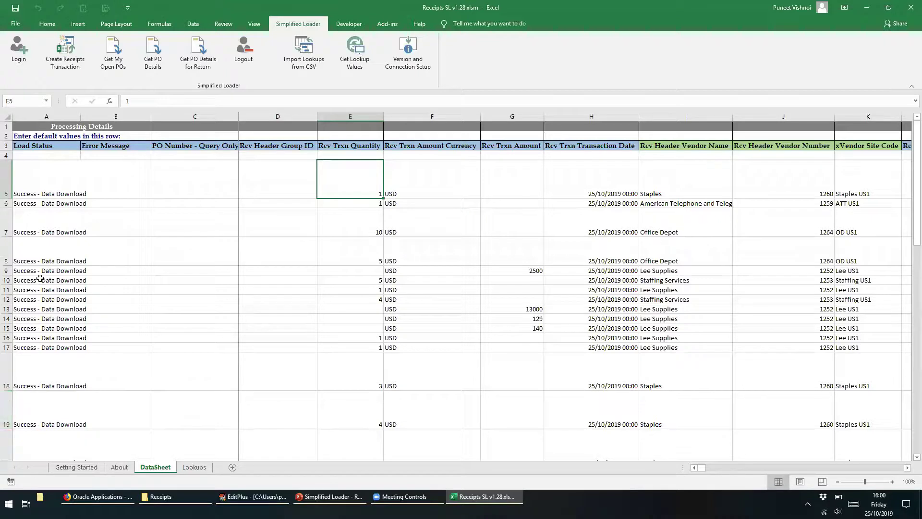
click(351, 116)
click(358, 182)
key(Right)
key(Right)
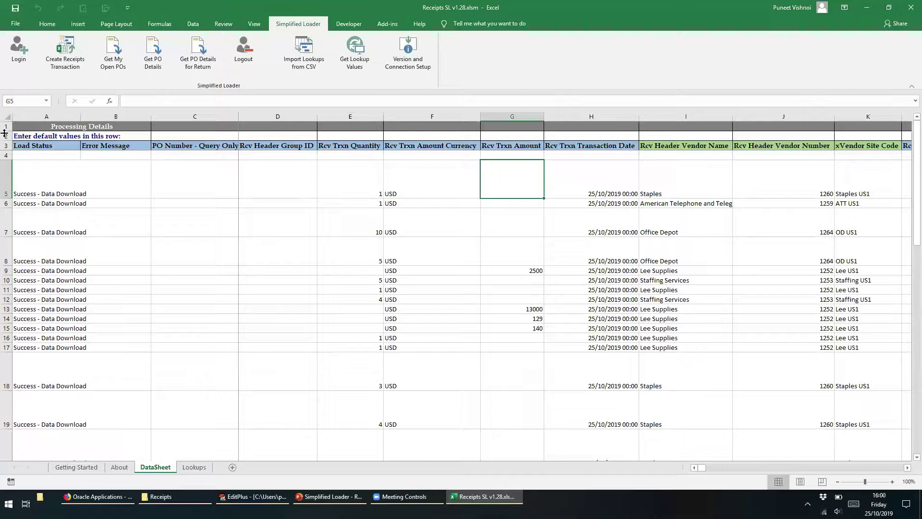
key(Right)
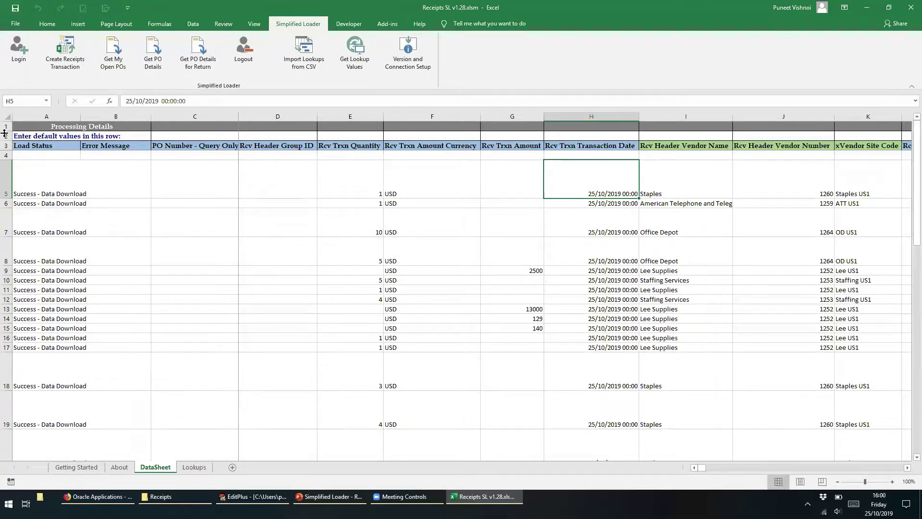
Examine the first line's vendor, purchase order document, requisition, item description, need-by date and quantity ordered columns
key(Right)
key(Right)
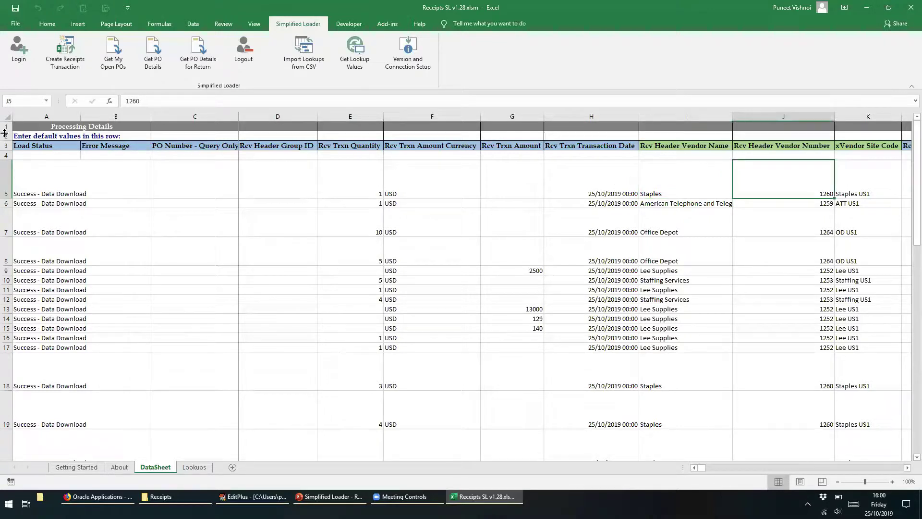
key(Right)
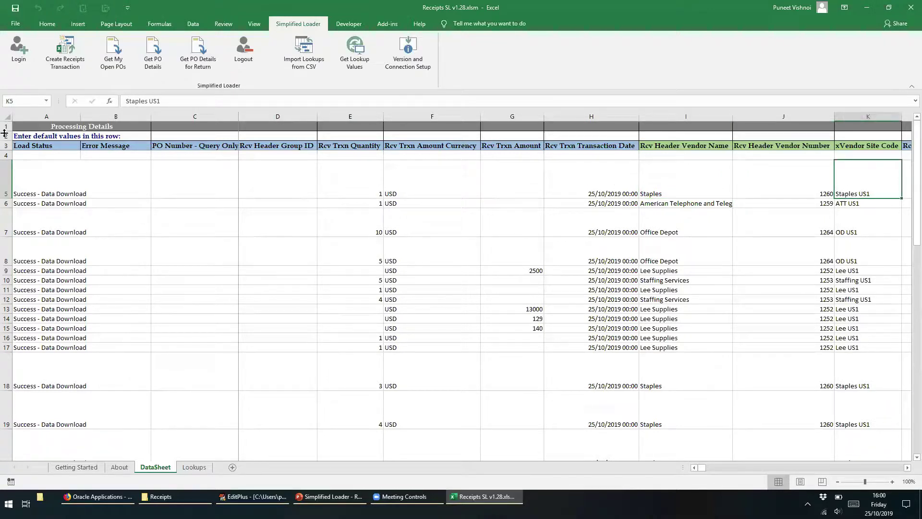
key(Right)
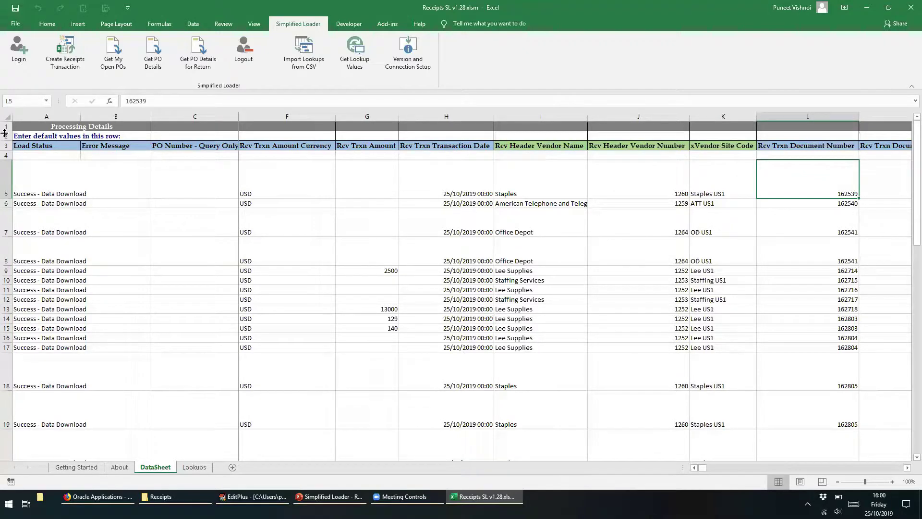
key(Right)
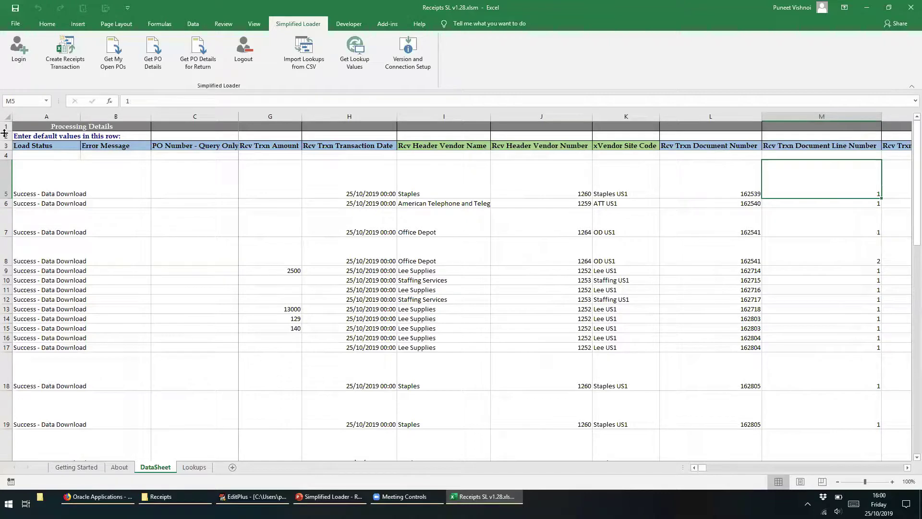
key(Right)
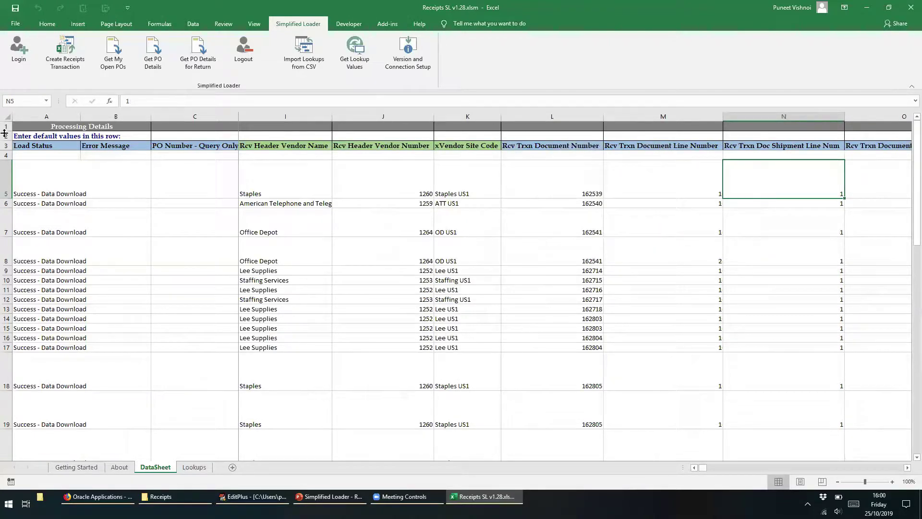
key(Right)
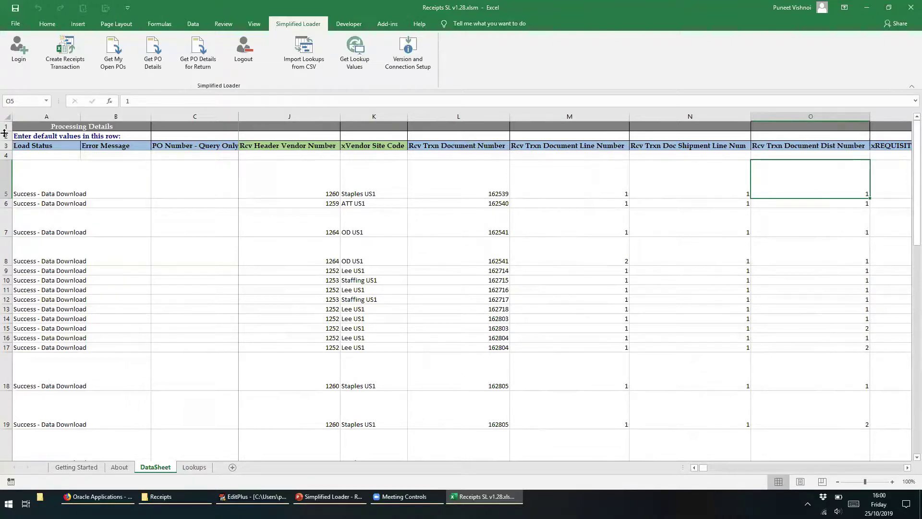
key(Right)
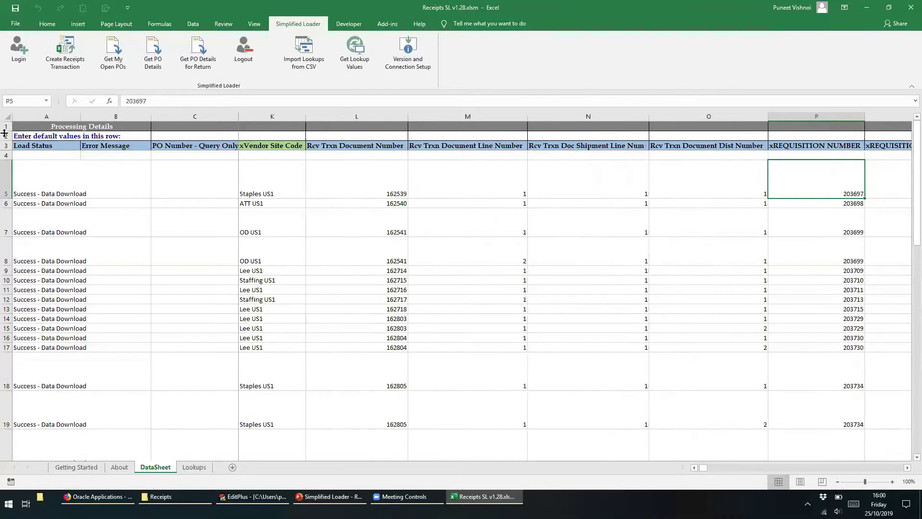
key(Right)
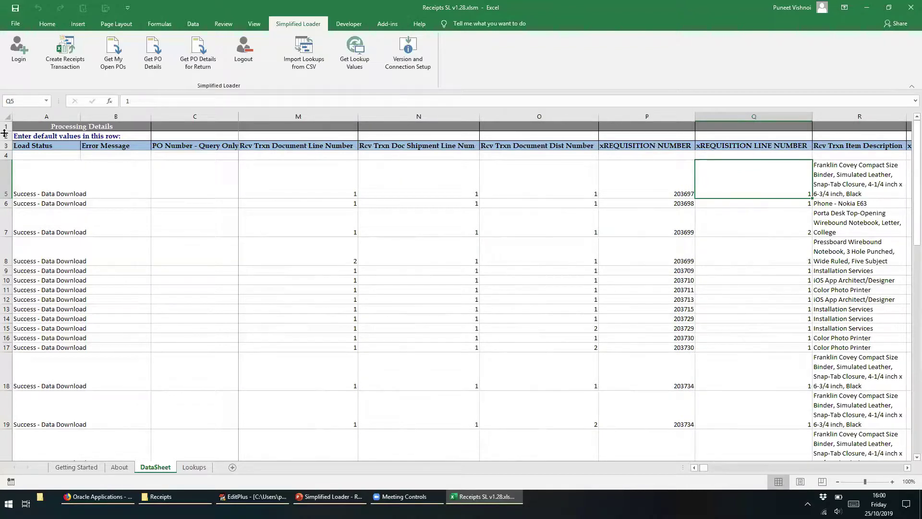
key(Right)
key(Right)
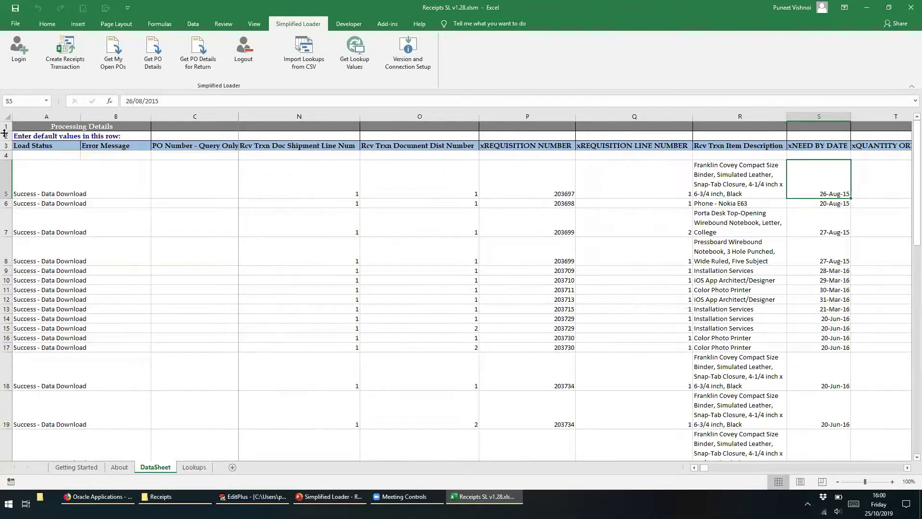
key(Right)
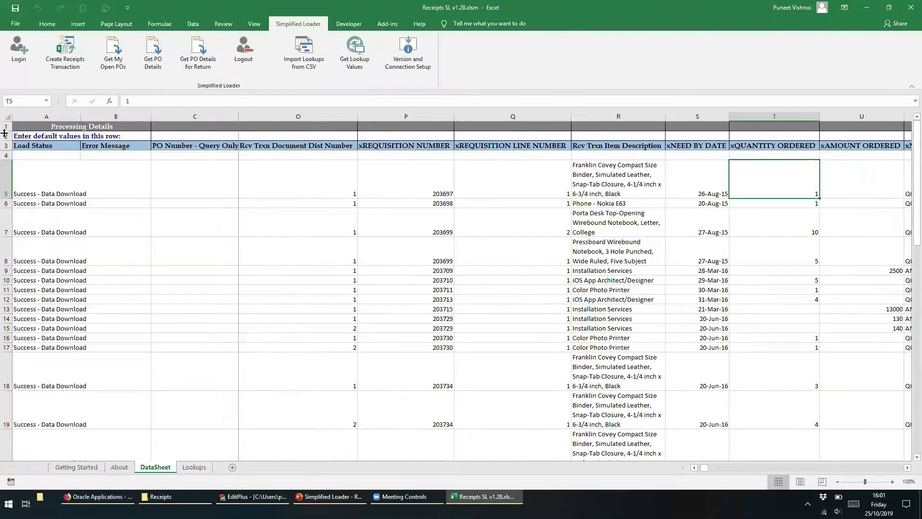
Return to the first line's Rcv Trxn Quantity and review across its vendor and purchase order document number columns
scroll(4, 133, left, 5)
click(380, 191)
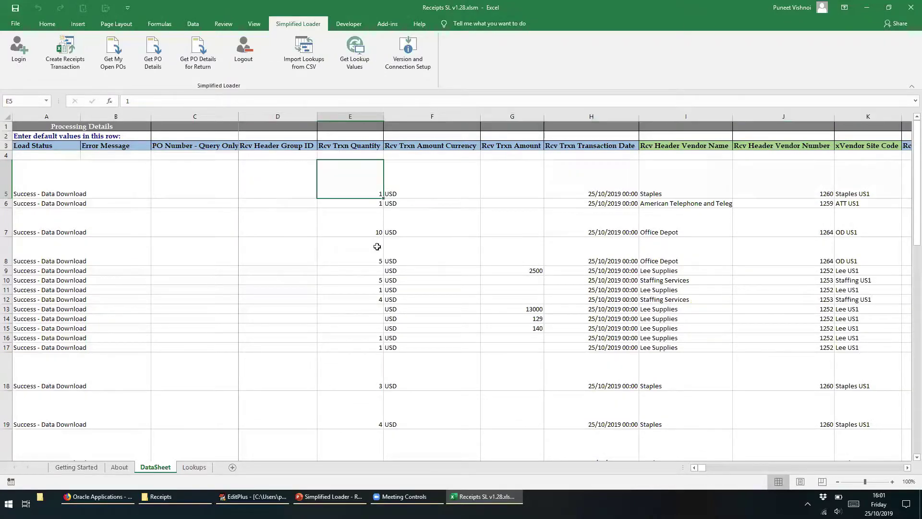
key(Right)
key(Right)
key(Right)
key(Right)
key(Right)
key(Right)
key(Right)
key(Right)
key(Right)
key(Right)
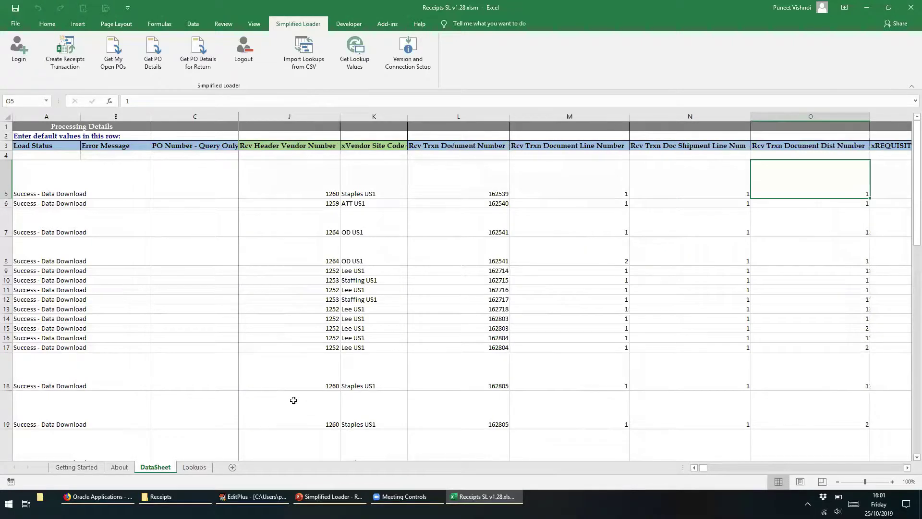
key(Right)
key(Right)
key(Left)
key(Left)
key(Left)
key(Left)
key(Left)
key(Left)
key(Left)
key(Right)
key(Right)
key(Right)
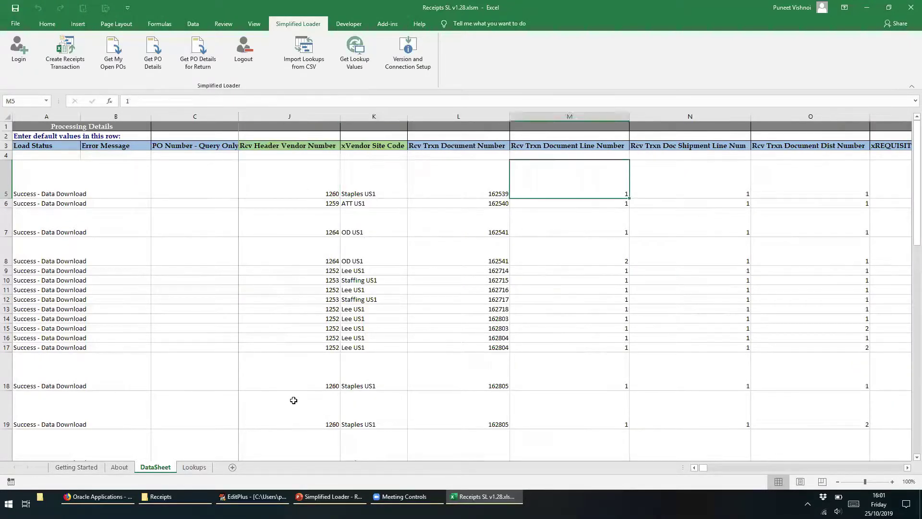
Review the first line's distribution, requisition, item description, need-by date, ordered quantity and amount, and matching basis columns
key(Right)
key(Right)
key(Right)
key(Right)
key(Right)
key(Right)
key(Right)
key(Right)
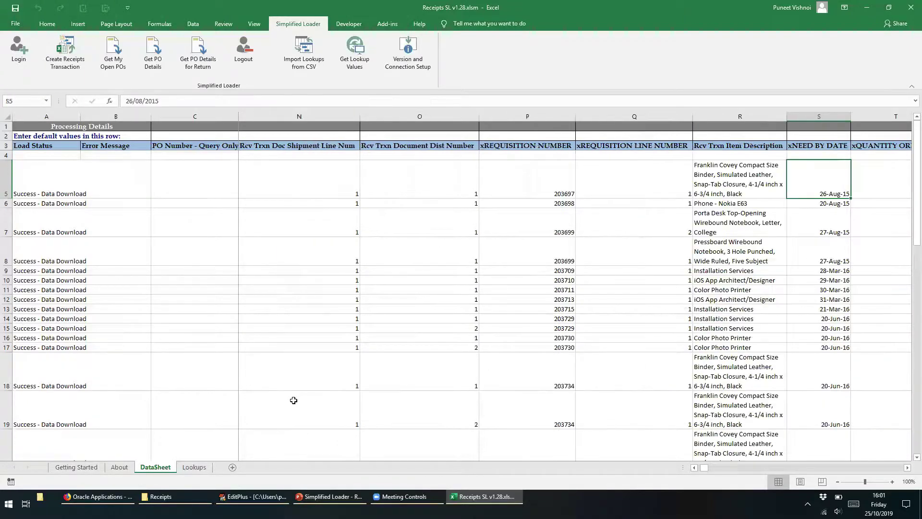
key(Right)
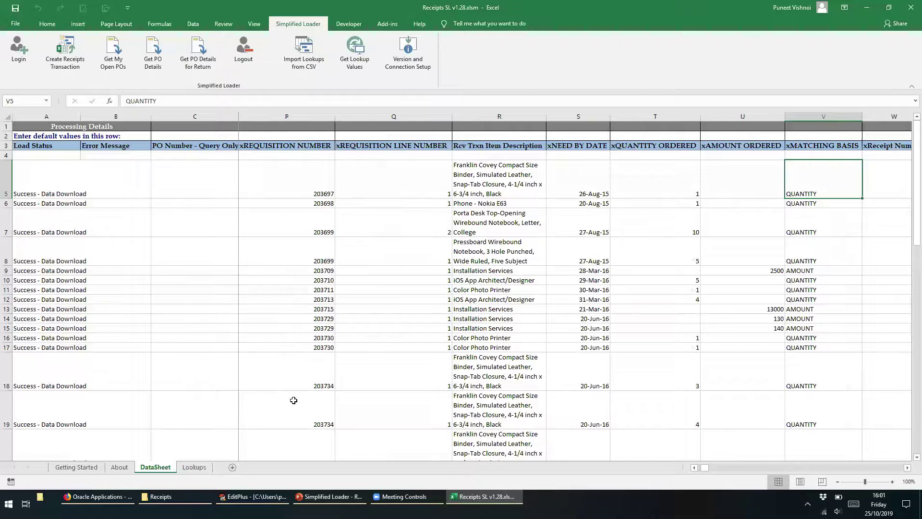
Review the first line's business unit, charge account, project and task columns
key(Right)
key(Right)
key(Right)
key(Right)
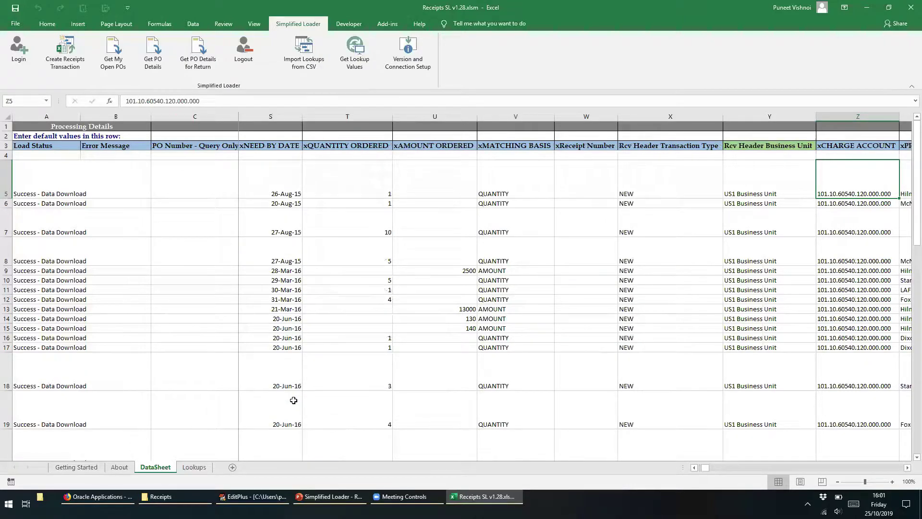
key(Right)
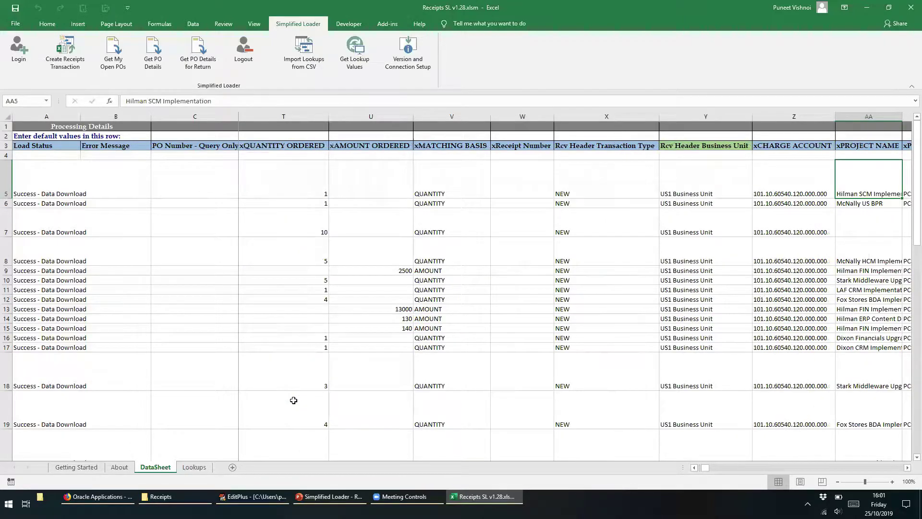
key(Right)
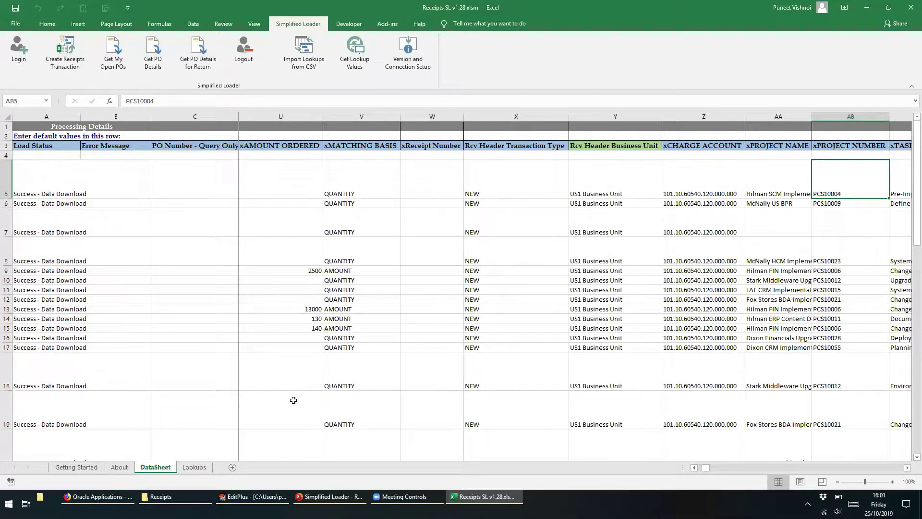
key(Right)
key(Right)
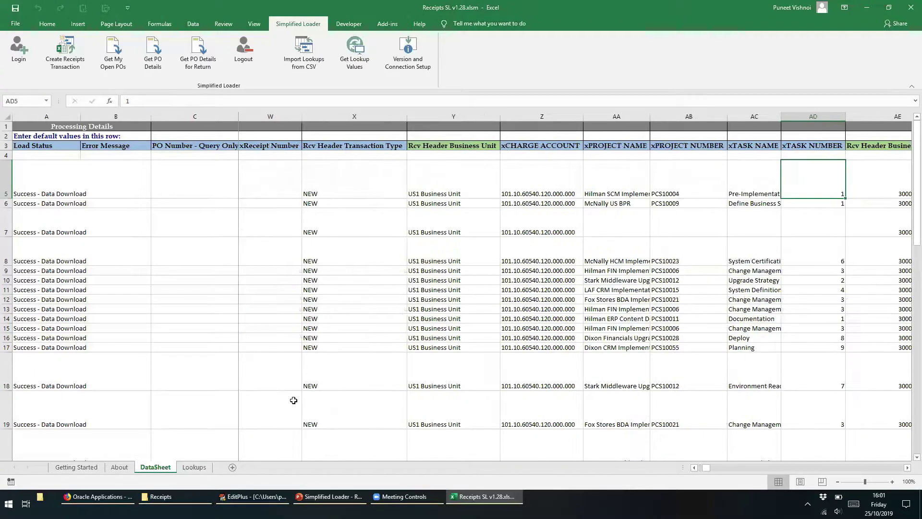
key(Right)
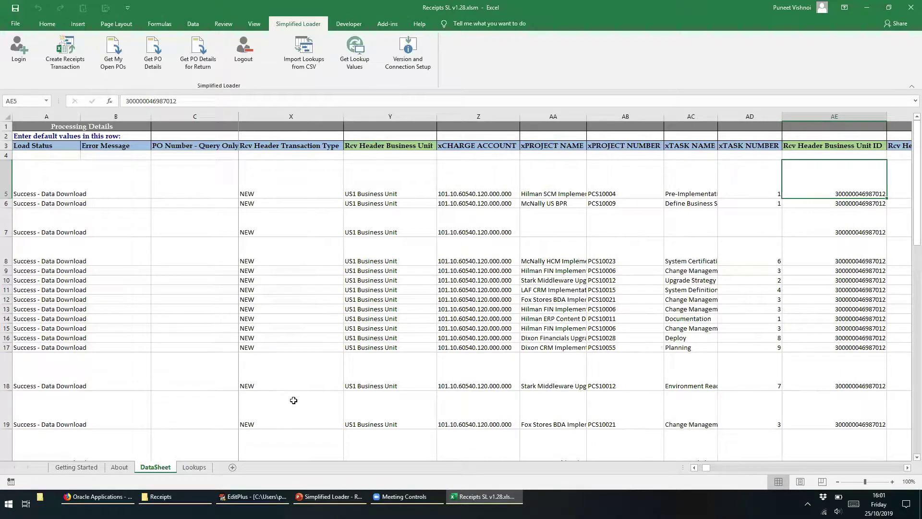
key(Left)
key(Left)
key(Left)
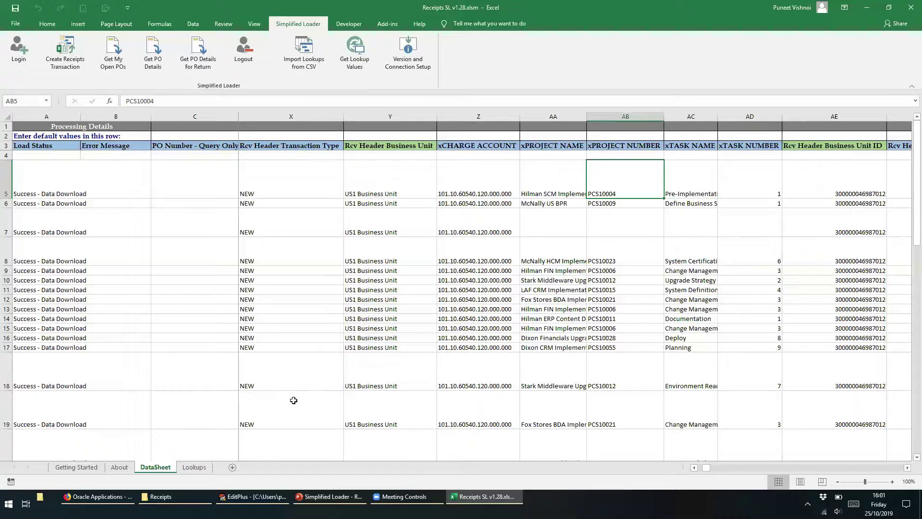
key(Right)
key(Right)
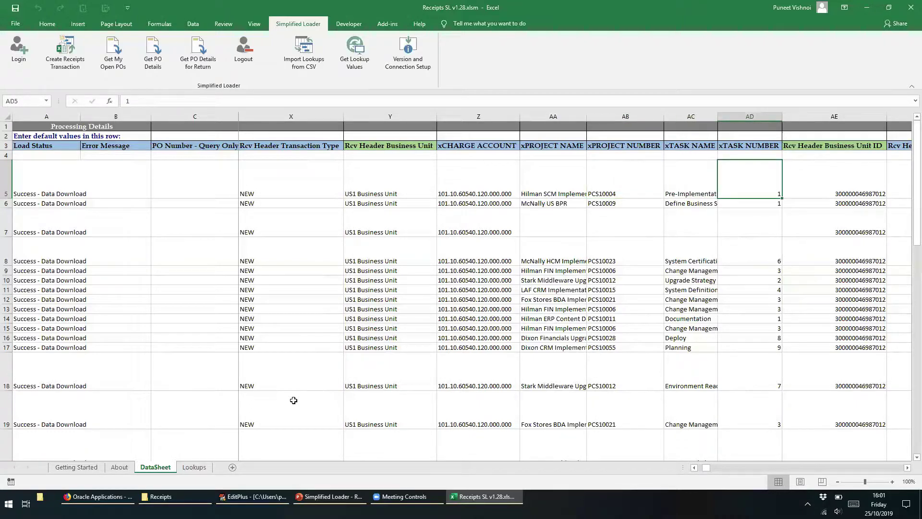
Select the first line's cells from xTASK NUMBER back to xMATCHING BASIS
key(shift+Left)
key(shift+Left)
key(shift+Left)
key(shift+Left)
key(shift+Left)
key(shift+Left)
key(shift+Left)
key(shift+Left)
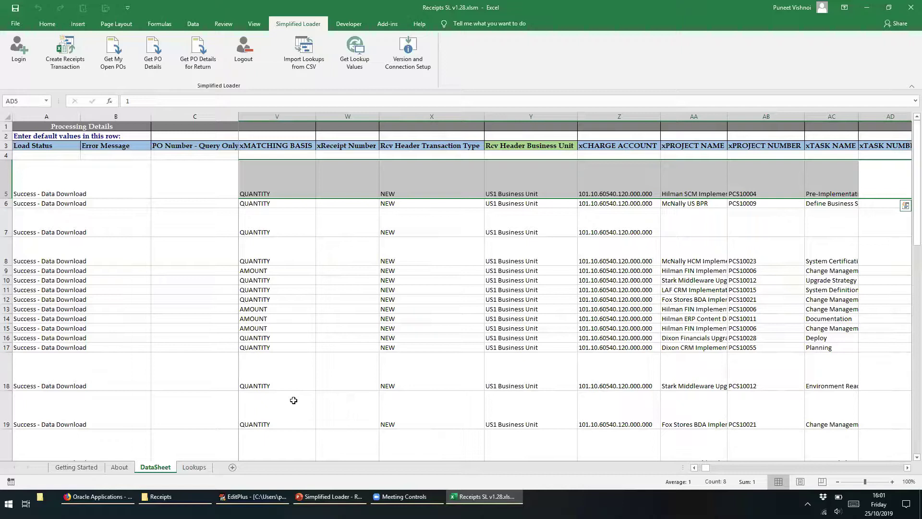
Look back over the first line's transaction type, receipt number and item description columns, ending on the xNEED BY DATE header
key(Left)
key(Left)
key(Left)
key(Left)
key(Left)
key(Left)
key(Left)
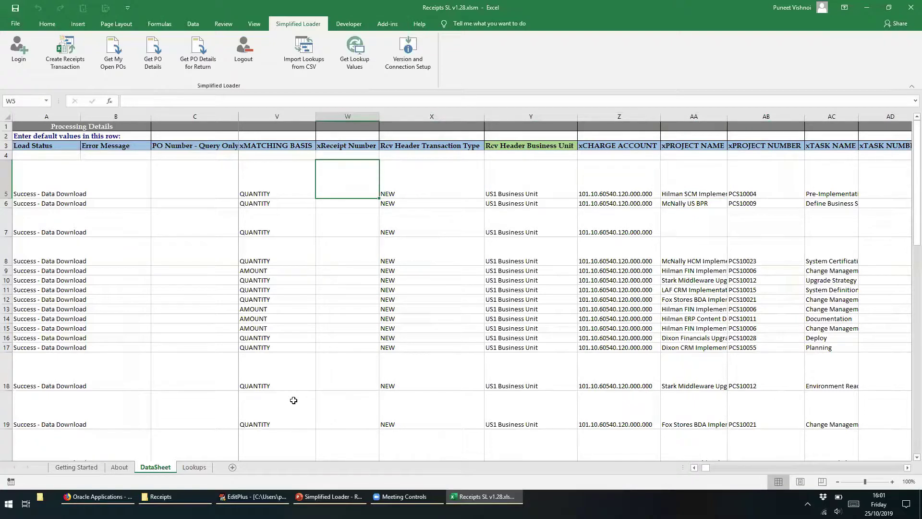
key(Right)
key(Right)
key(Right)
key(Left)
key(Left)
key(Left)
key(Left)
key(Left)
key(Left)
key(Left)
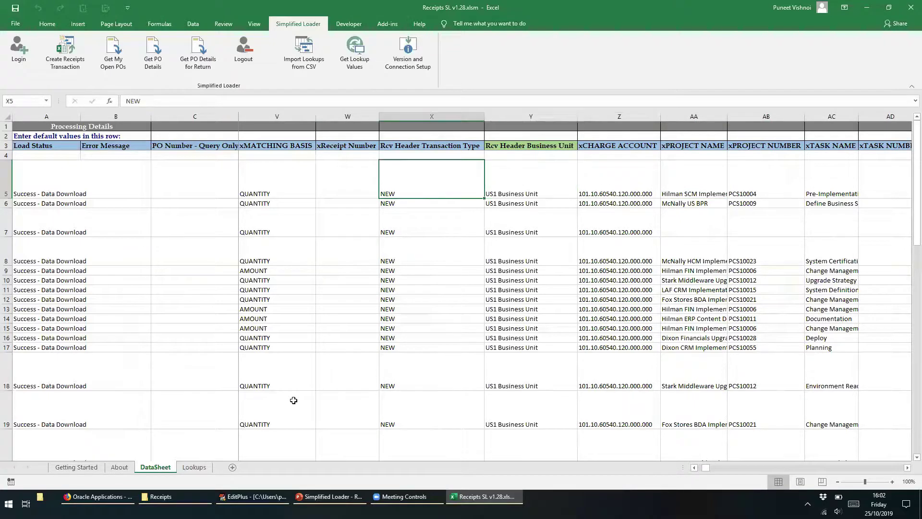
key(Left)
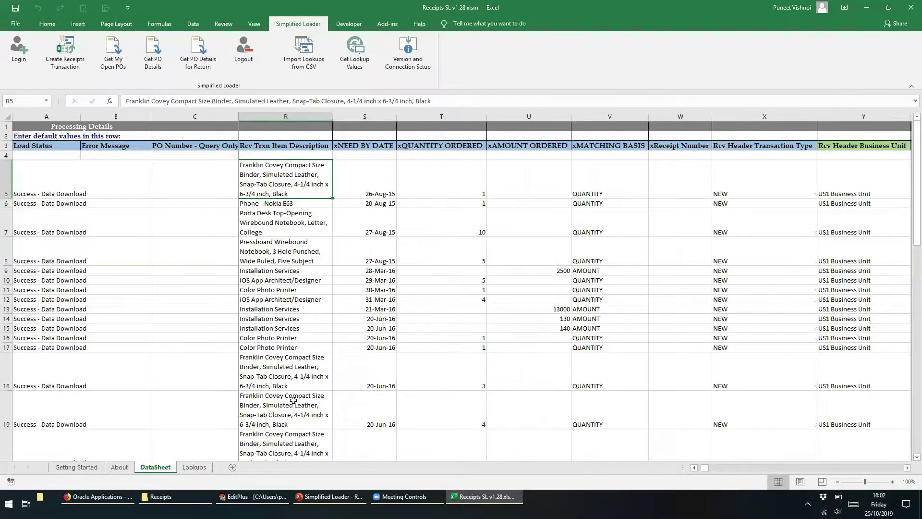
click(371, 145)
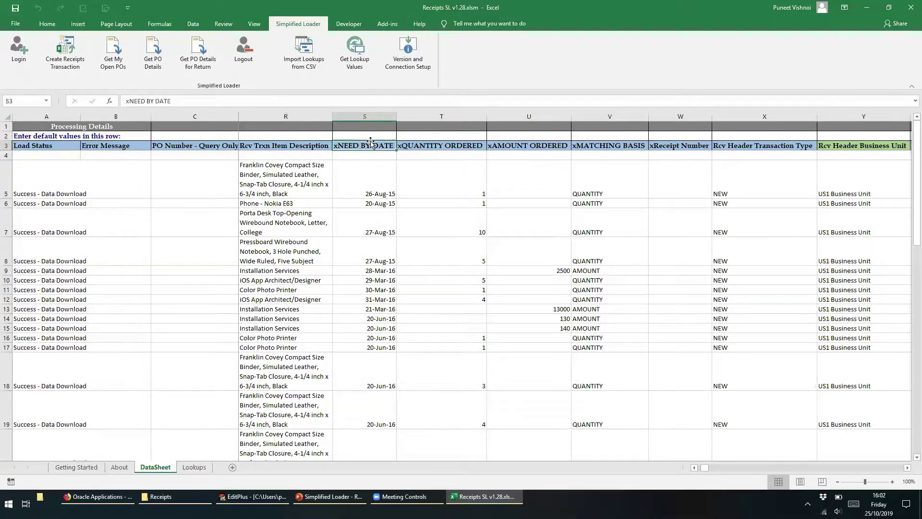
Look back over the first line's item description, requisition, document and vendor site columns as far as Rcv Header Vendor Number
click(366, 116)
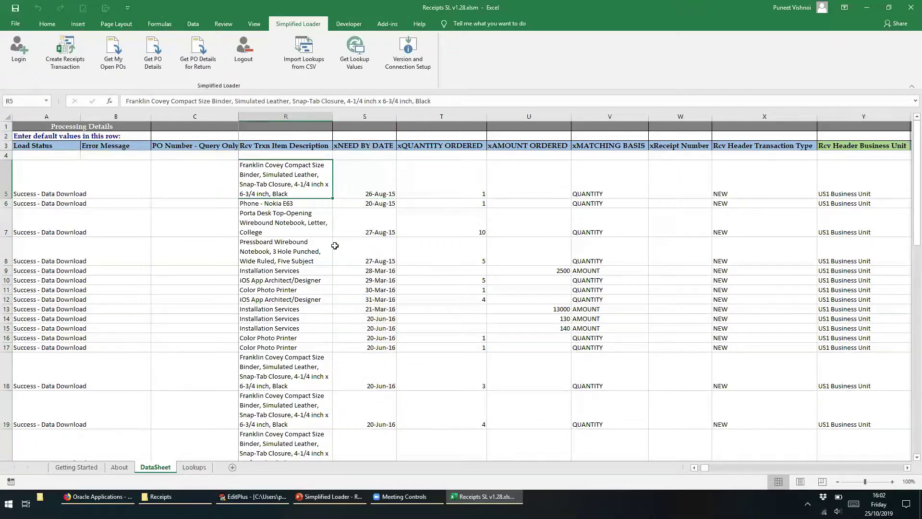
key(Left)
key(Left)
key(Down)
key(Down)
key(Down)
key(Down)
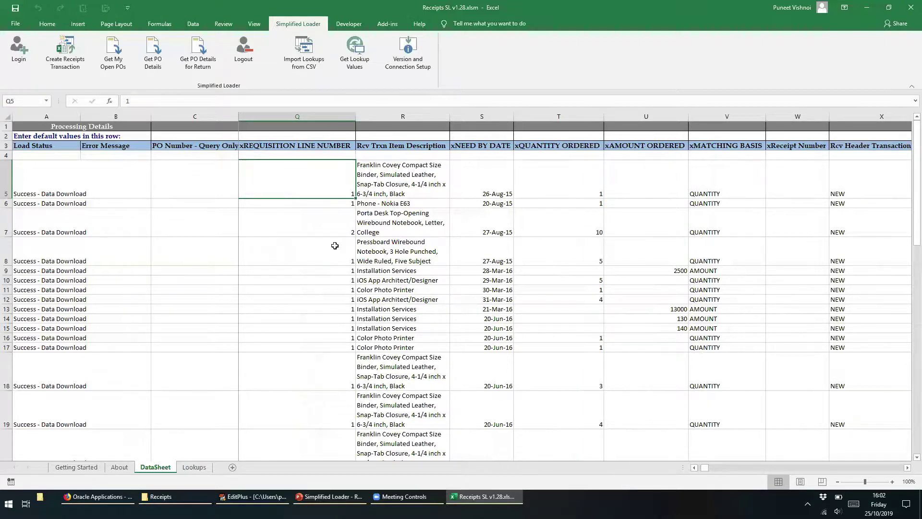
key(Left)
key(Left)
key(Left)
key(Left)
key(Left)
key(Left)
key(Left)
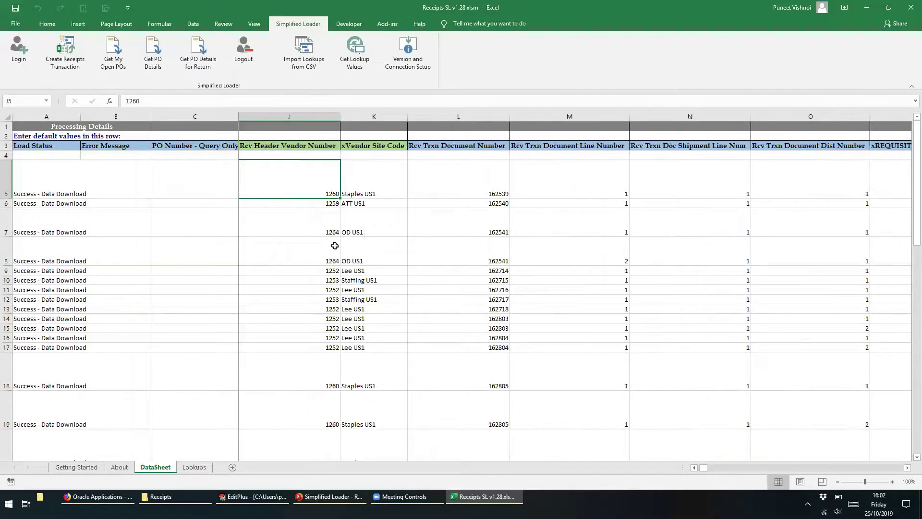
Review the first line's vendor name, transaction date, amount, currency and transaction quantity columns
key(Left)
key(Left)
key(Left)
key(Left)
key(Left)
key(Left)
key(Left)
key(Left)
key(Left)
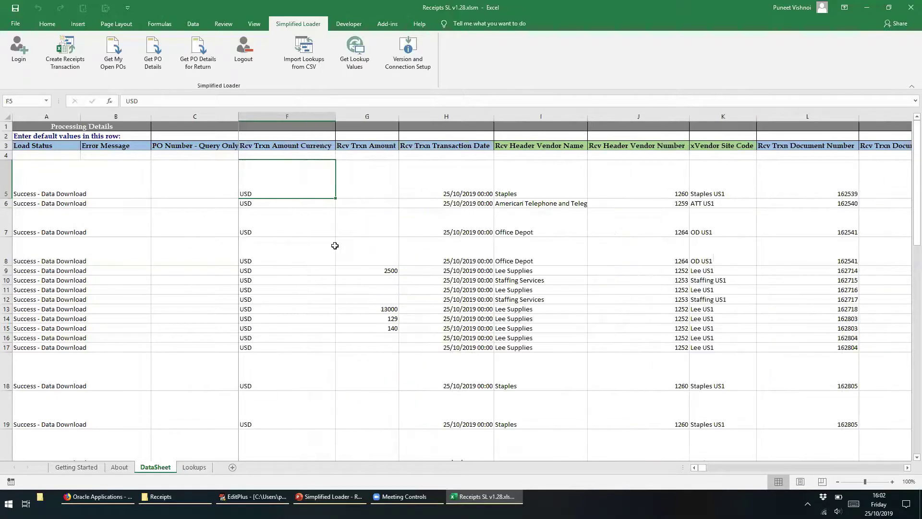
key(Right)
key(Right)
key(Right)
key(Right)
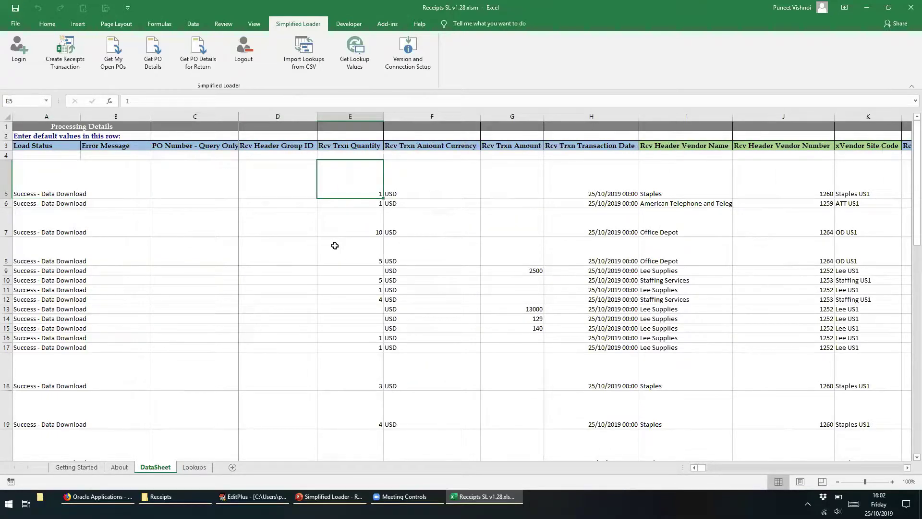
Compare the transaction quantity of the quantity-based lines in rows 5 to 8 with the transaction amount in row 9
key(Down)
key(Down)
key(Down)
key(Down)
key(Right)
key(Right)
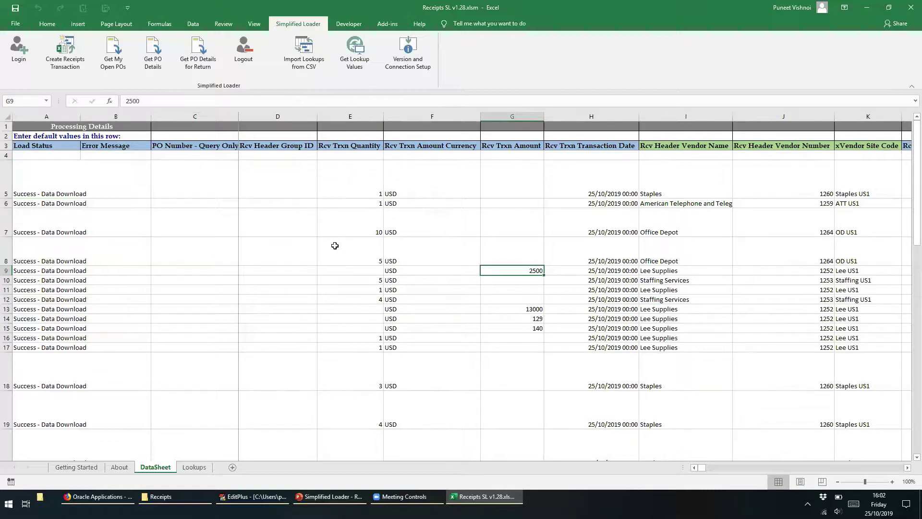
key(Left)
key(Left)
key(Up)
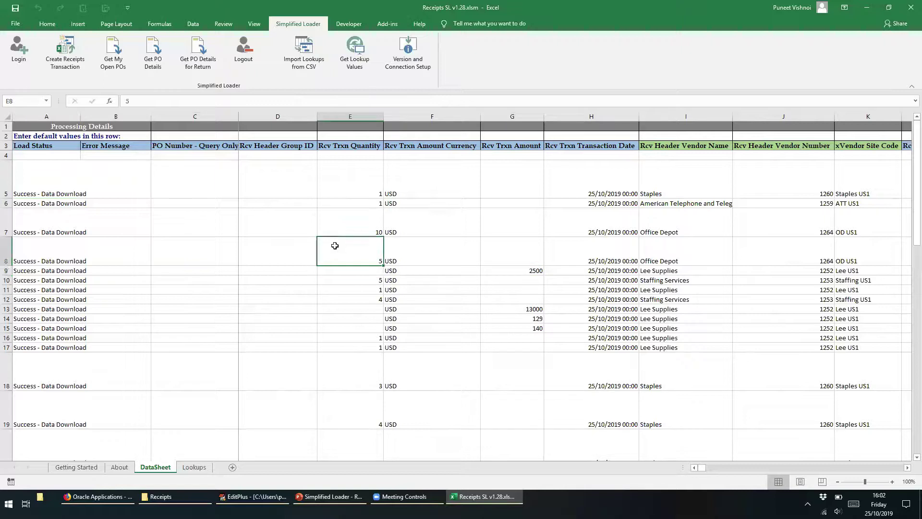
Set the Rcv Trxn Amount of the Lee Supplies line in row 9 to 500
key(Right)
key(Right)
key(Right)
key(Down)
key(Left)
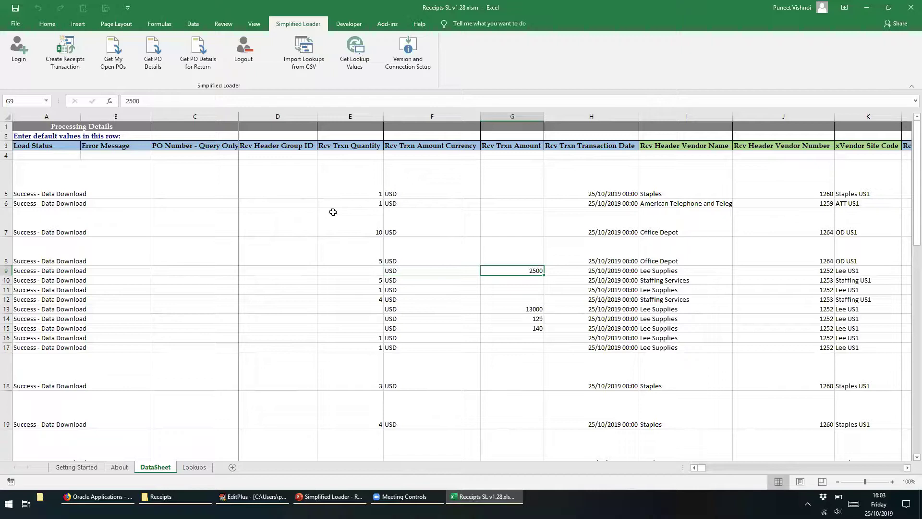
text(500)
key(Tab)
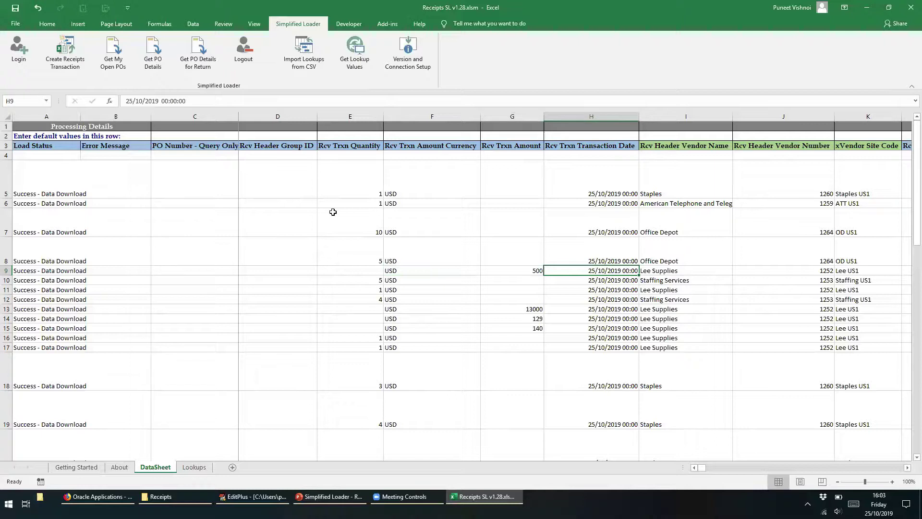
key(Left)
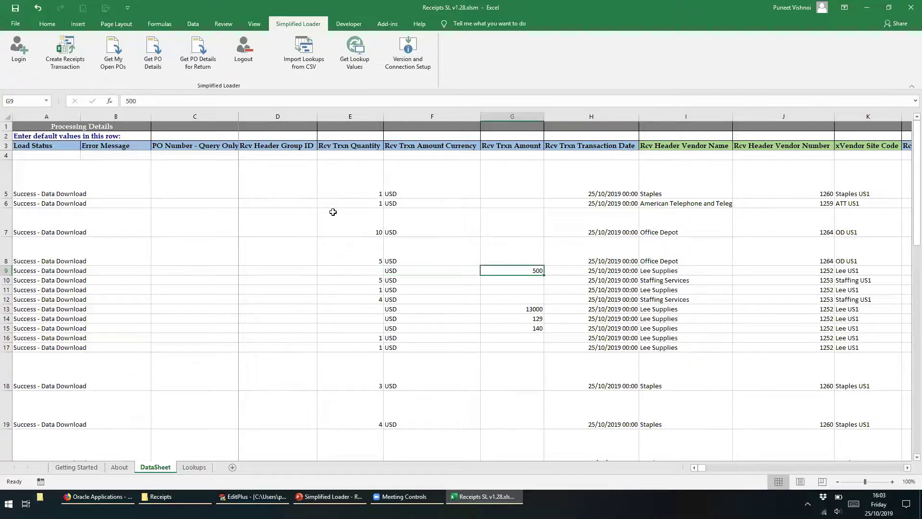
Select the whole of row 9, the Lee Supplies line
key(shift+Left)
key(shift+Left)
key(shift+Left)
key(shift+Left)
key(shift+Left)
key(shift+Left)
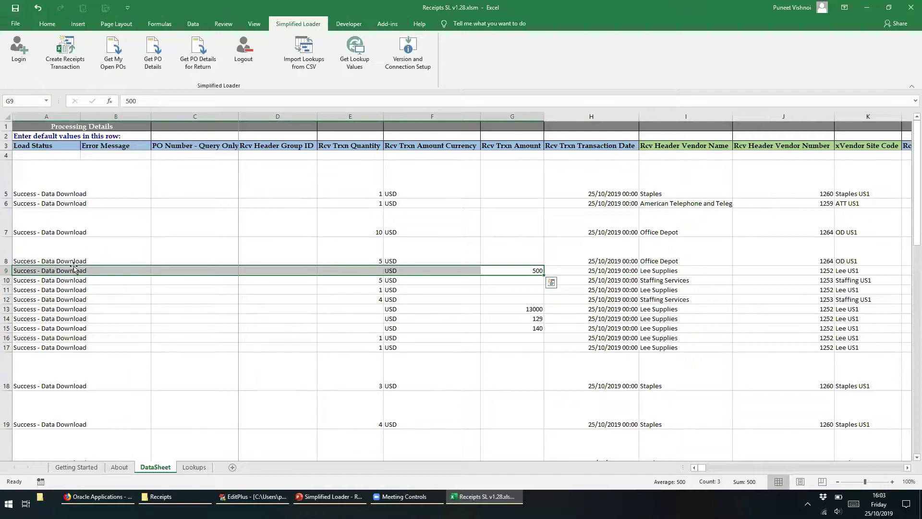
click(7, 270)
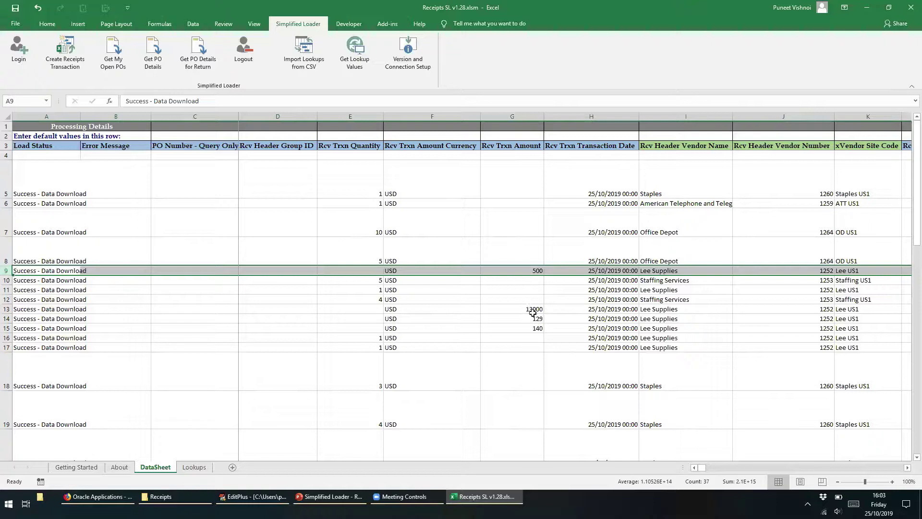
Set the Rcv Trxn Quantity of the Staffing Services line in row 10 to 2
click(374, 281)
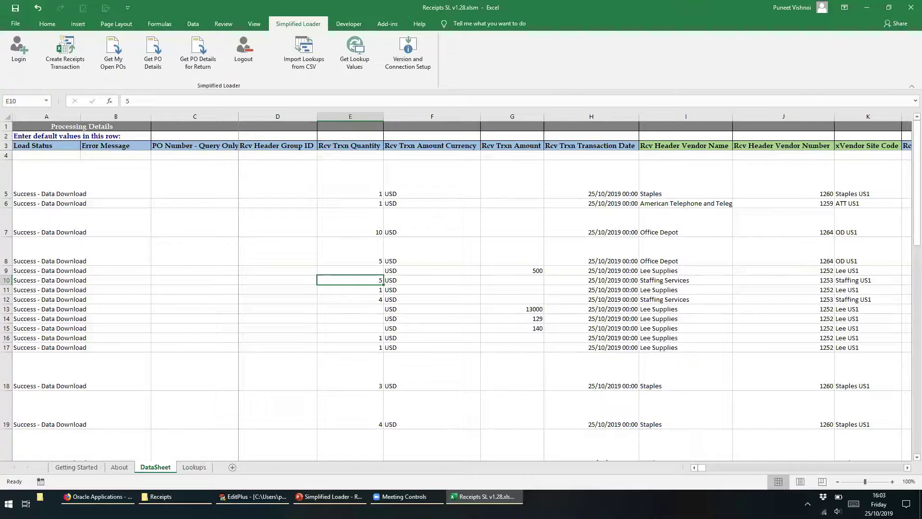
text(2)
key(Left)
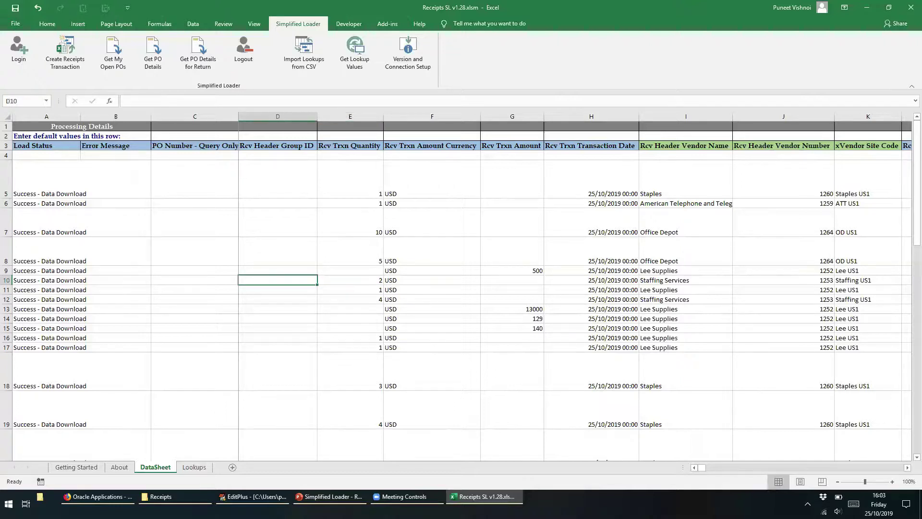
Select rows 9 and 10 and run the Create Receipts Transaction for them
drag(8, 282, 6, 273)
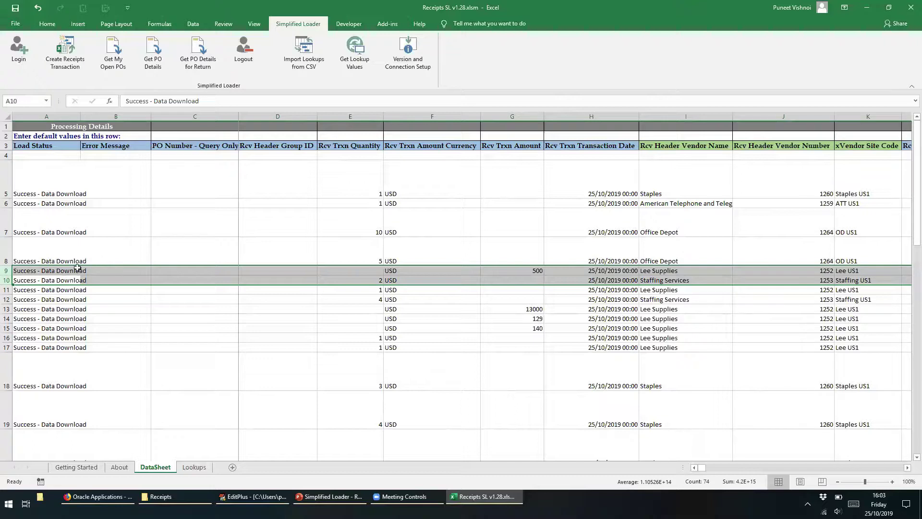
drag(7, 272, 8, 277)
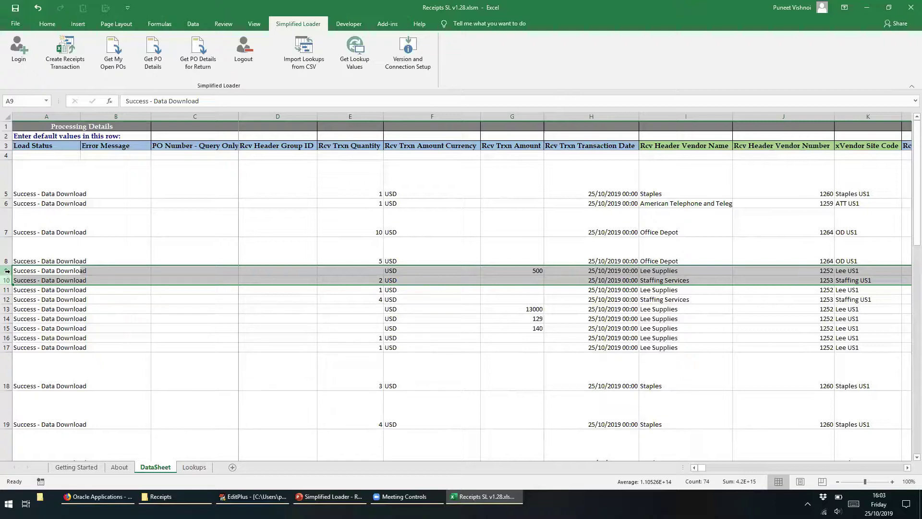
drag(6, 271, 4, 279)
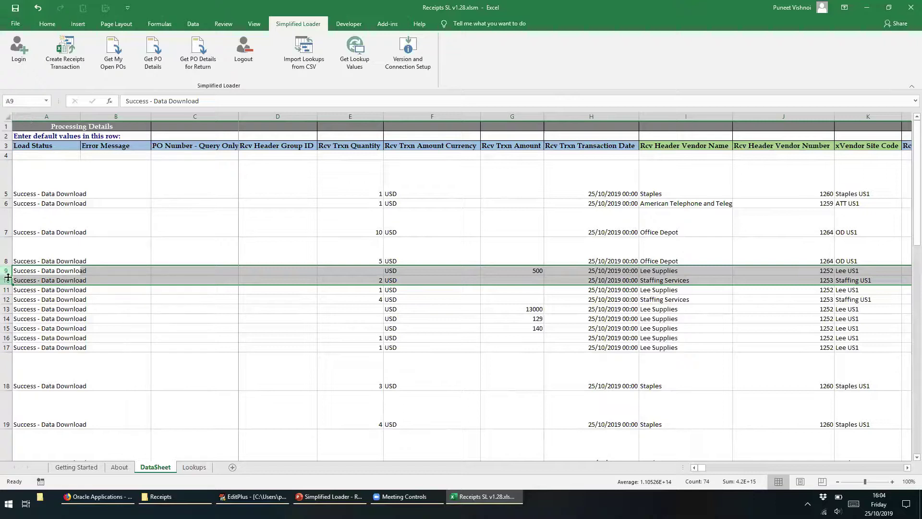
click(65, 70)
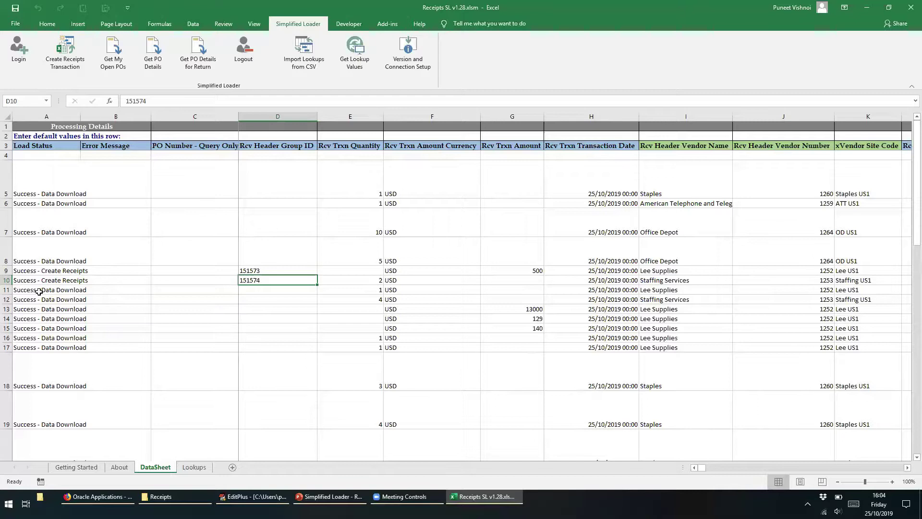
Check the header group ID in row 9 and copy that row's Rcv Trxn Document Number
key(Up)
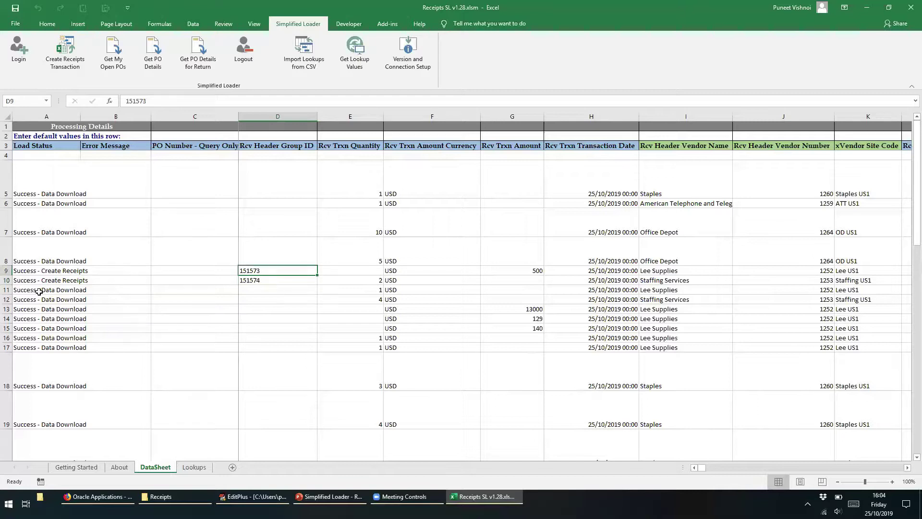
key(Right)
key(Right)
key(Right)
key(Right)
key(Right)
key(Right)
key(Right)
key(Right)
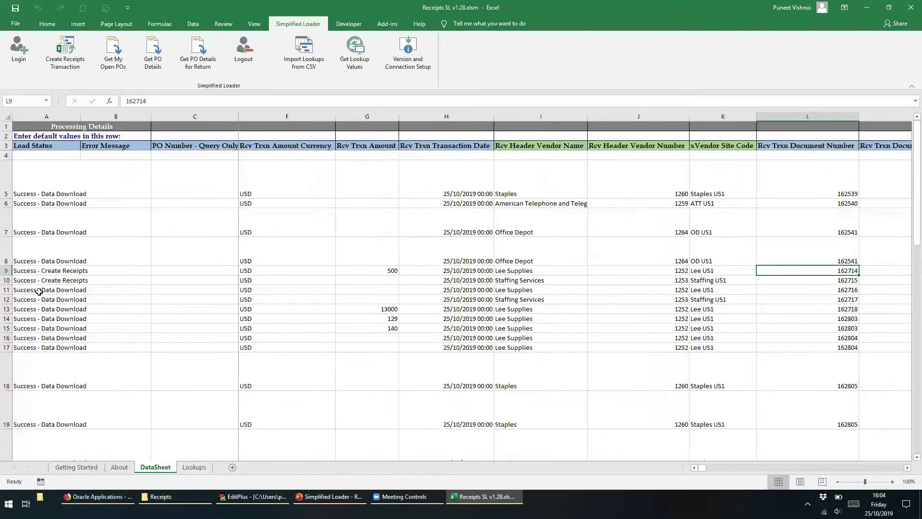
key(shift+Down)
key(shift+Up)
key(ctrl+c)
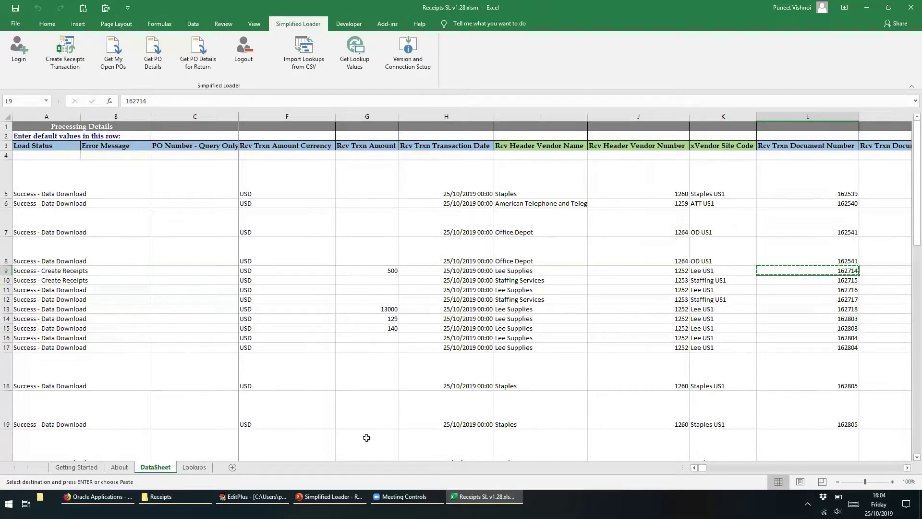
Switch to Oracle Applications in Firefox and open the My Receipts work area under Procurement
mouse_move(106, 497)
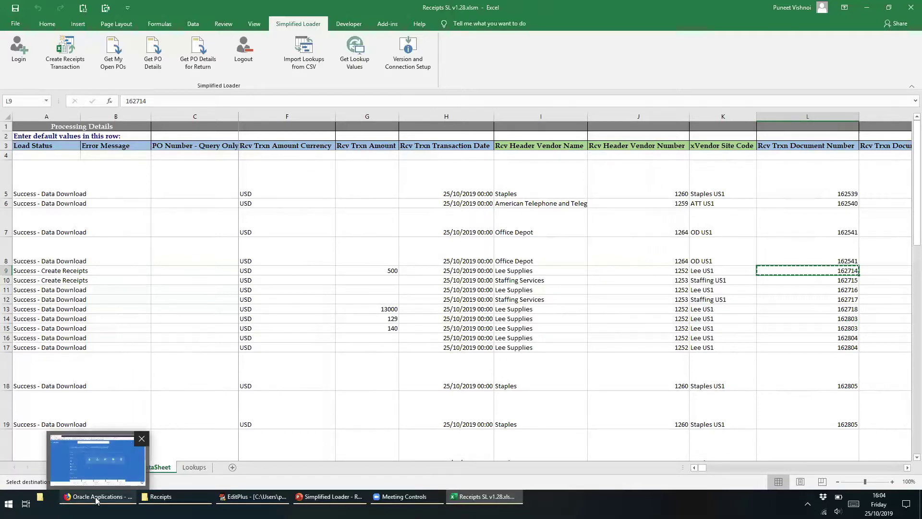
click(112, 471)
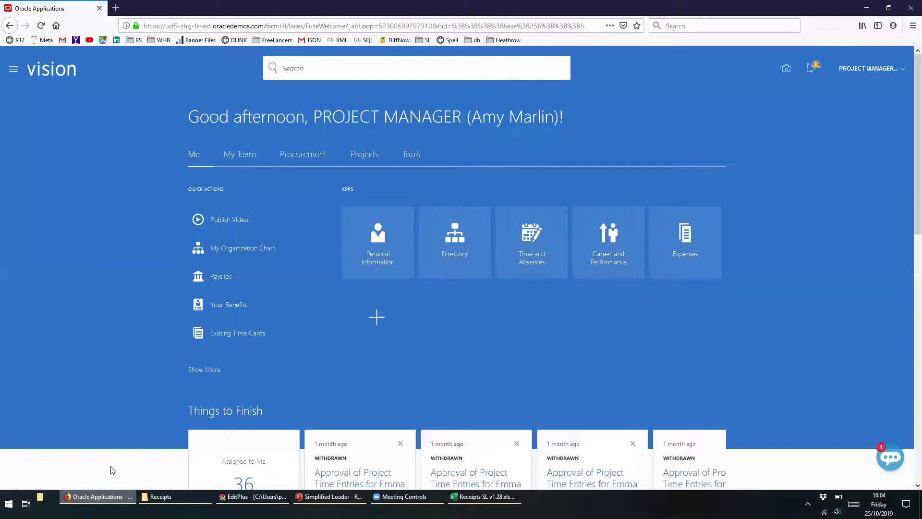
click(13, 69)
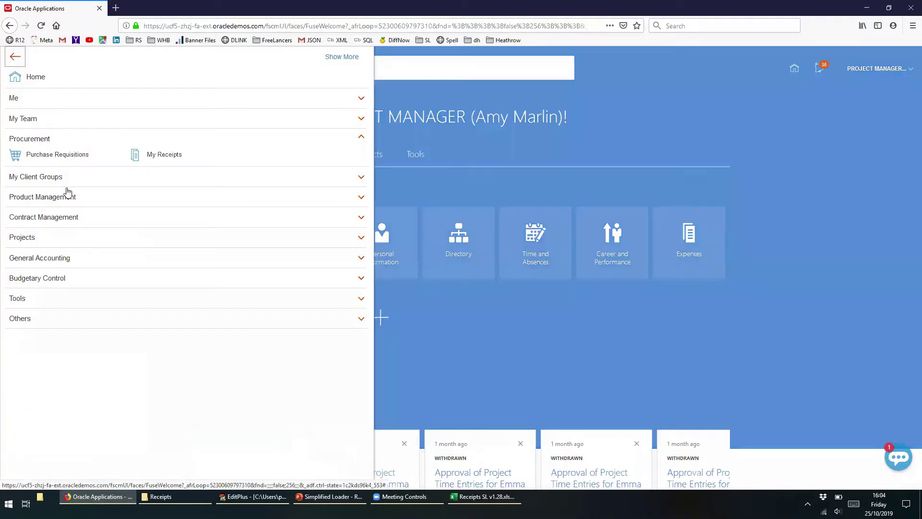
click(117, 153)
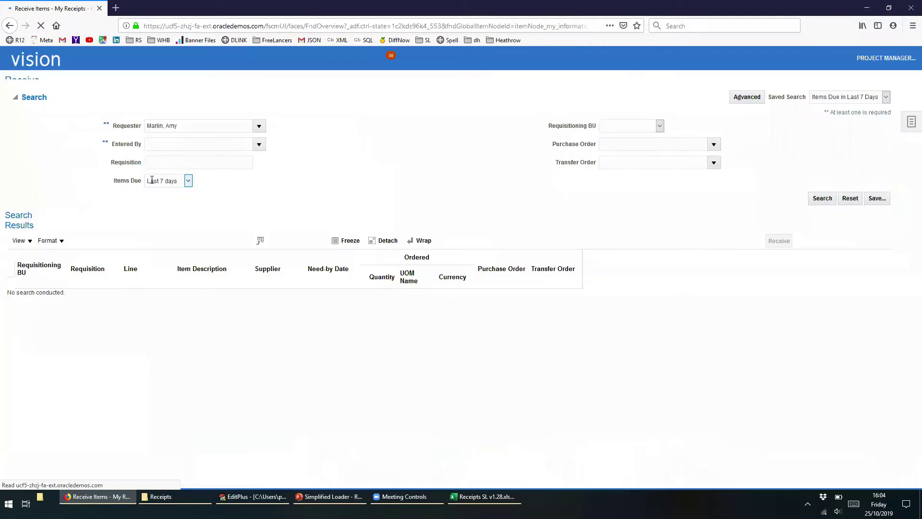
Search for items to receive using the copied purchase order number and a different Items Due period
click(617, 155)
key(ctrl+v)
click(164, 193)
click(220, 272)
click(179, 195)
click(169, 290)
click(822, 210)
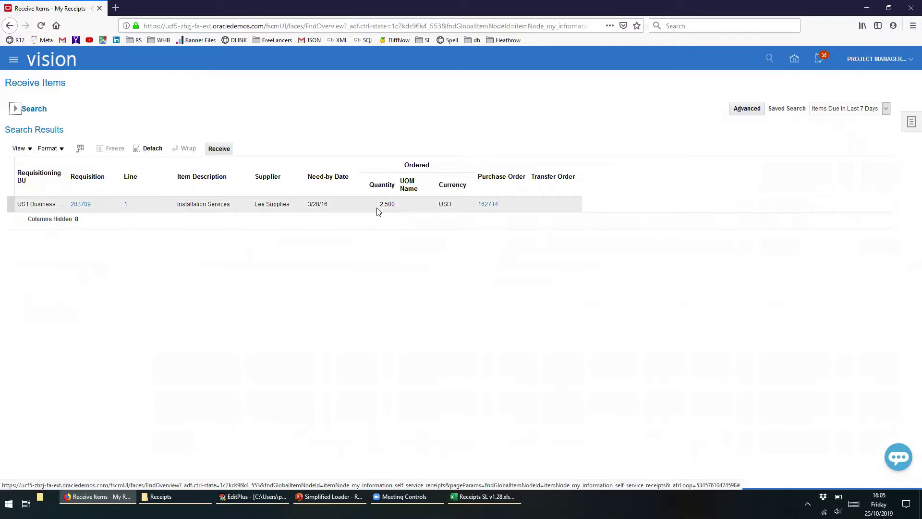
Open the found Installation Services line for receiving and check its receipt quantity
click(391, 206)
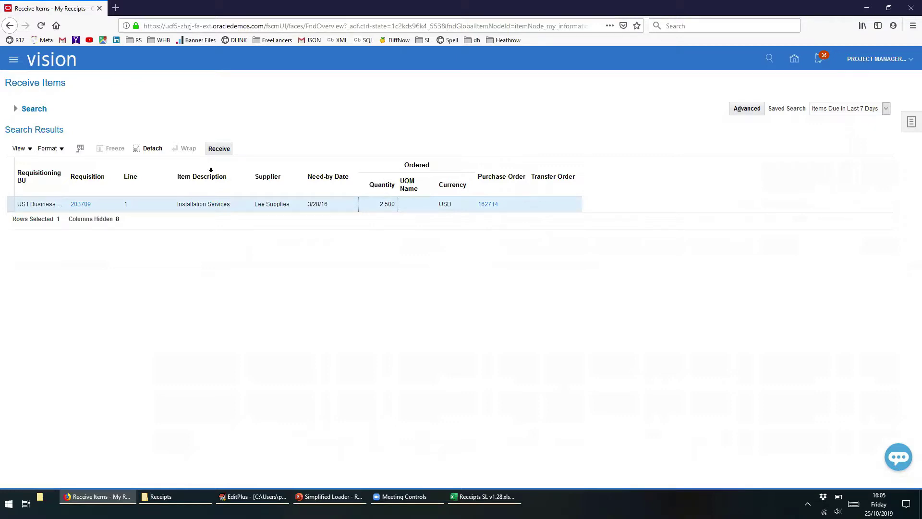
click(221, 148)
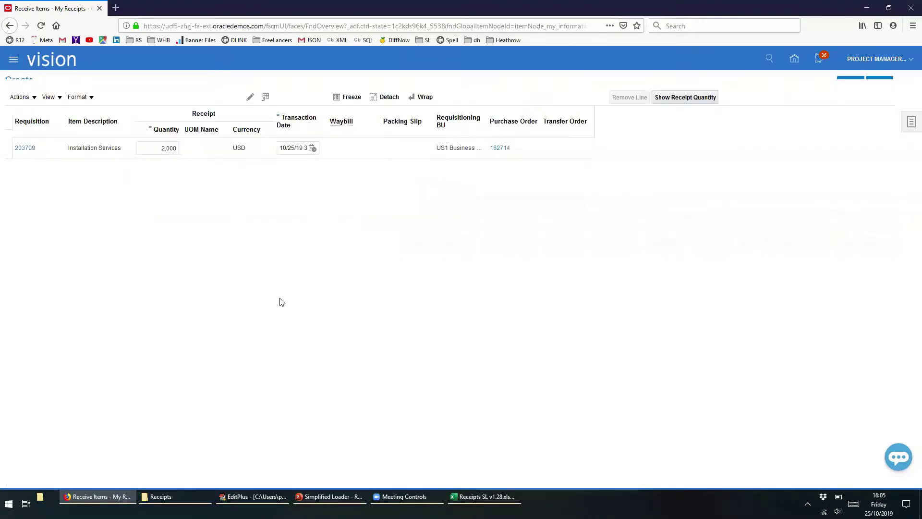
click(162, 165)
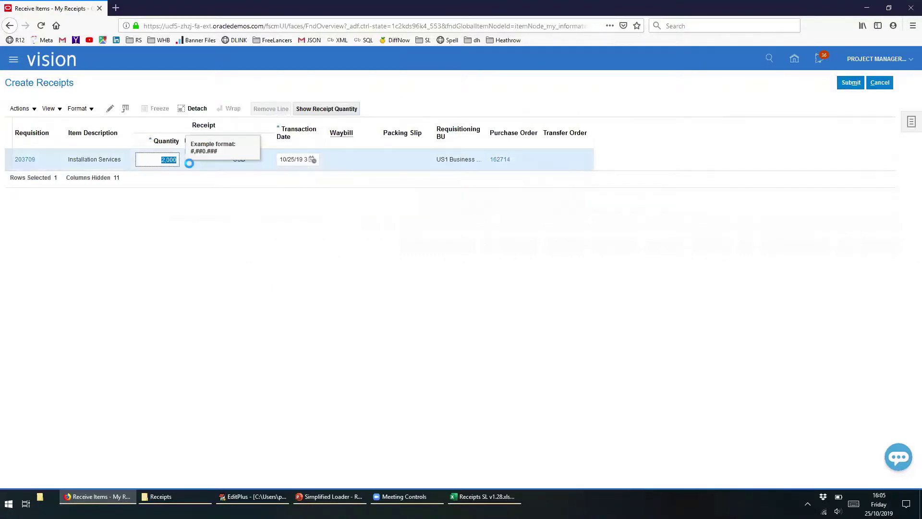
key(Home)
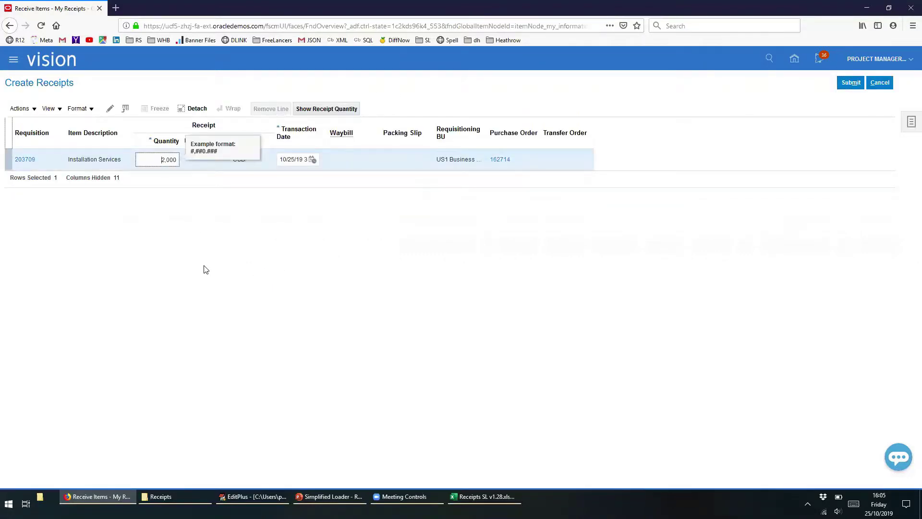
Return to the Receipts workbook in Excel and check row 9's transaction amount and header group ID
key(alt+Tab)
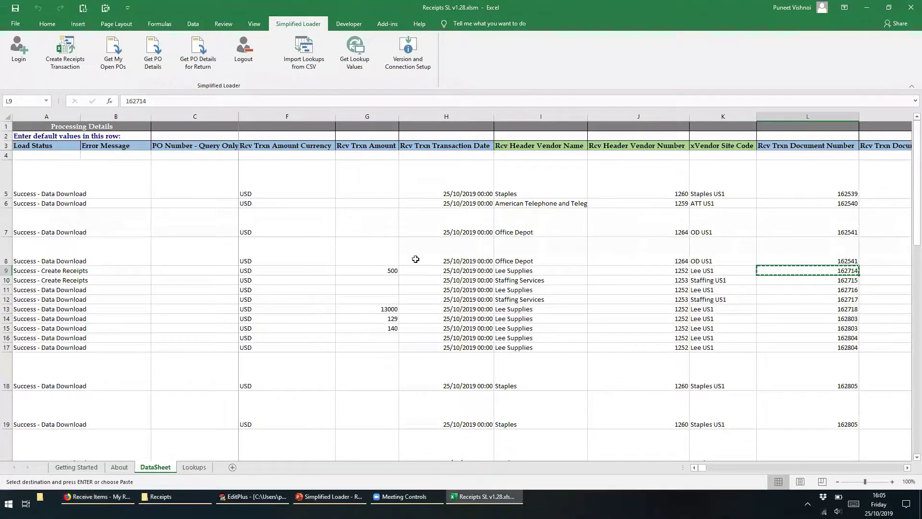
click(368, 270)
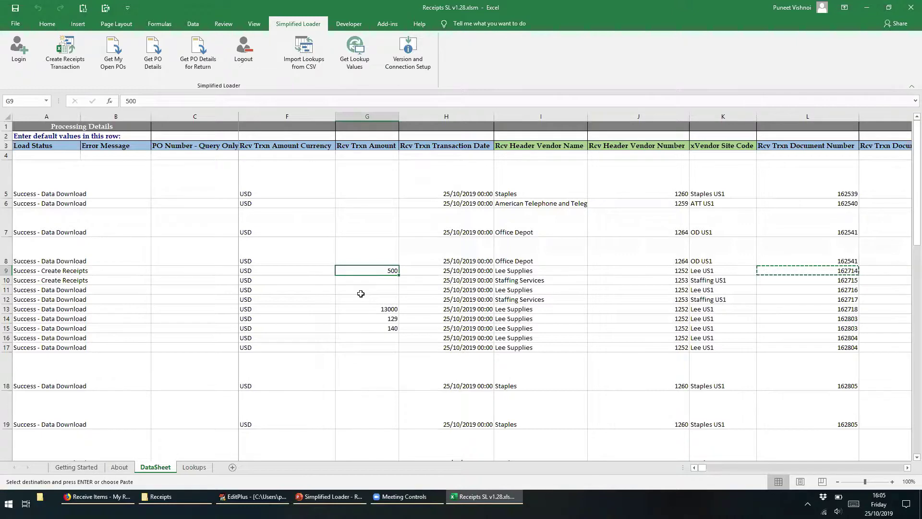
key(Left)
key(Left)
key(Left)
key(Left)
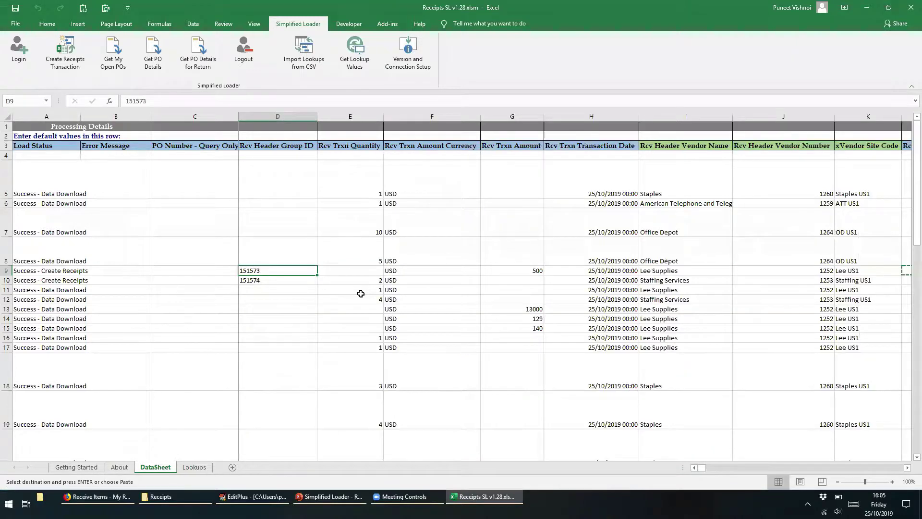
Check row 10's transaction quantity and go to its purchase order document number
key(Down)
key(Right)
key(Right)
key(Right)
key(Right)
key(Right)
key(Right)
key(Right)
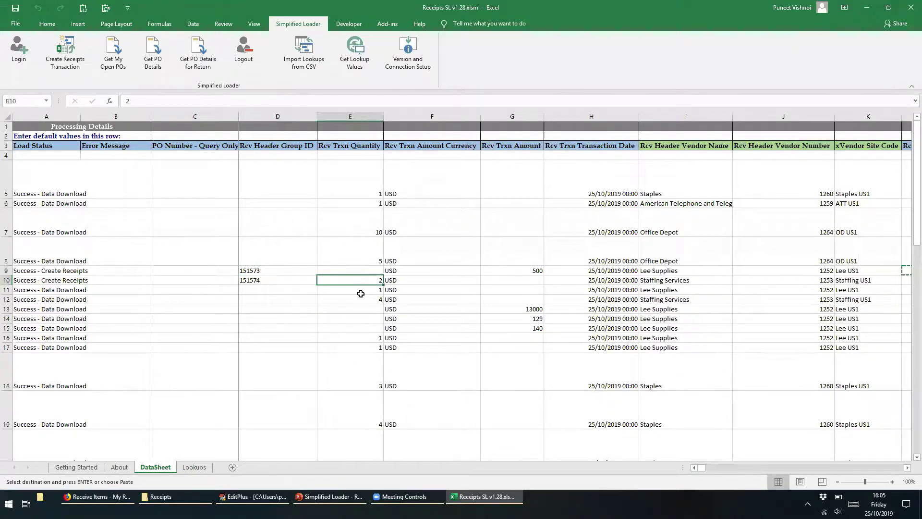
key(Right)
key(Right)
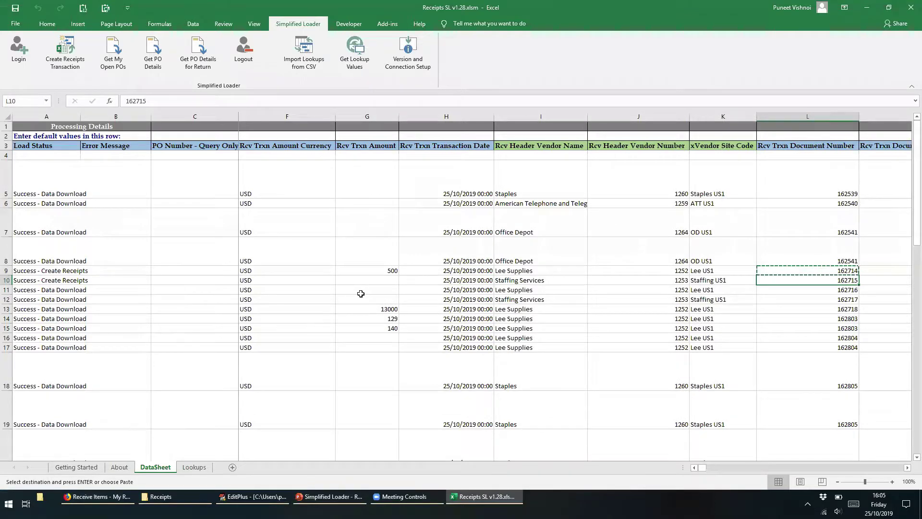
Return to Oracle Applications in Firefox, cancel the open receipt, and search for row 10's purchase order
key(alt+Tab)
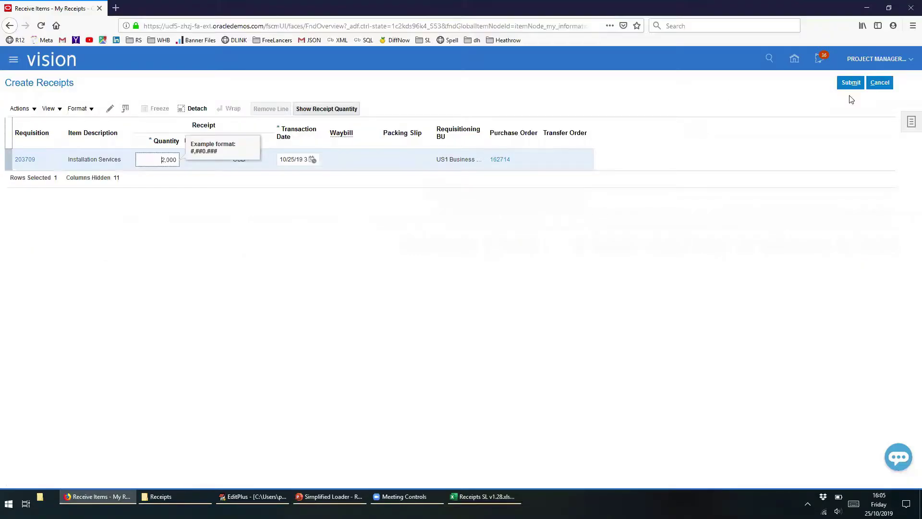
click(881, 84)
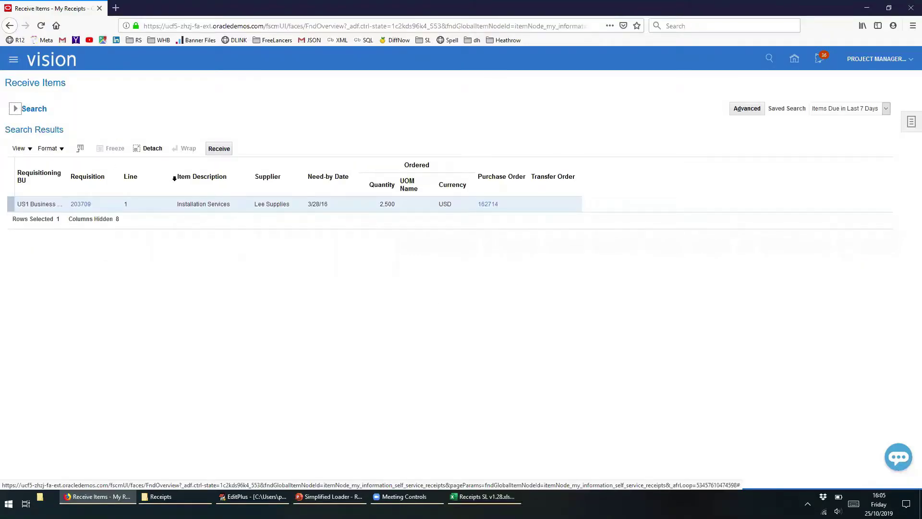
click(15, 108)
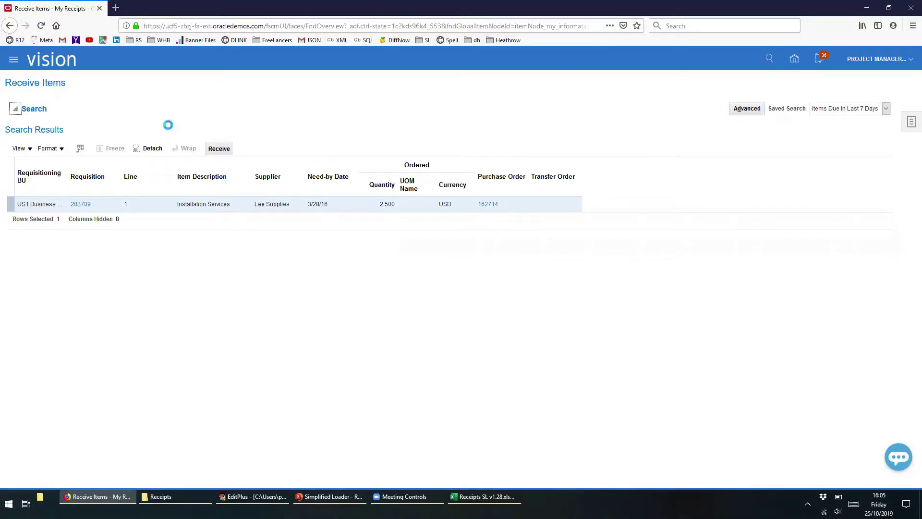
key(BackSpace)
text(5)
click(822, 210)
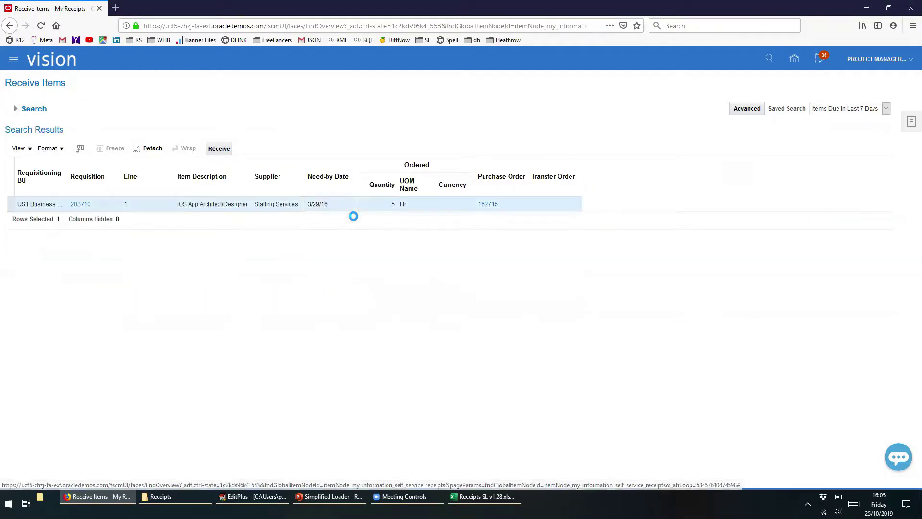
Open the iOS App Architect/Designer line for receiving, show its receipt quantity, and cancel the receipt
click(218, 149)
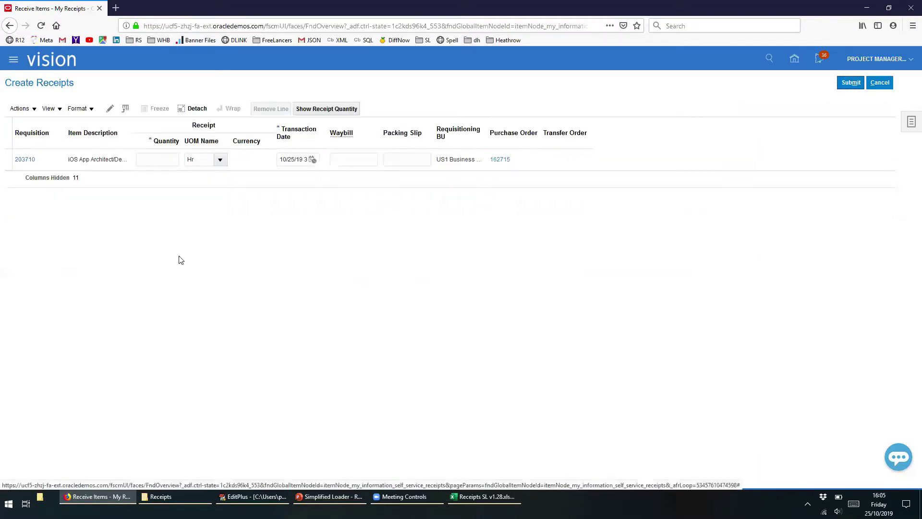
click(321, 110)
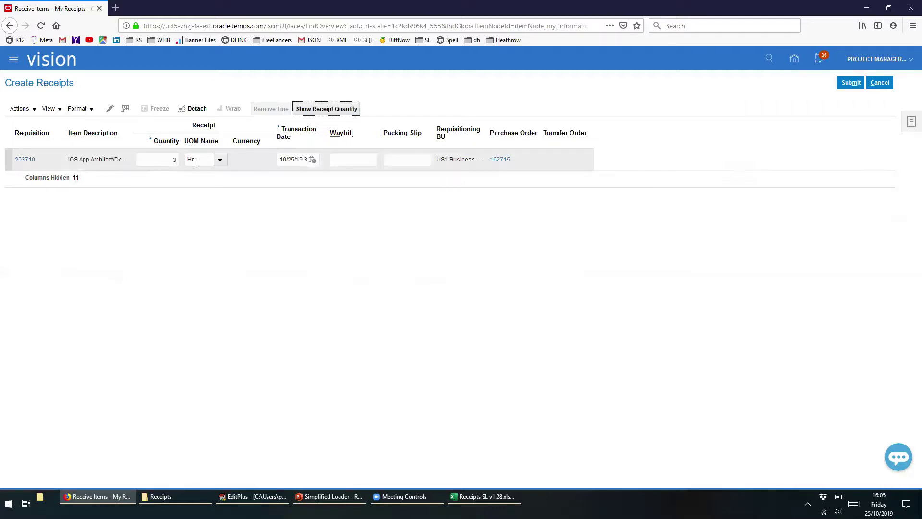
key(Tab)
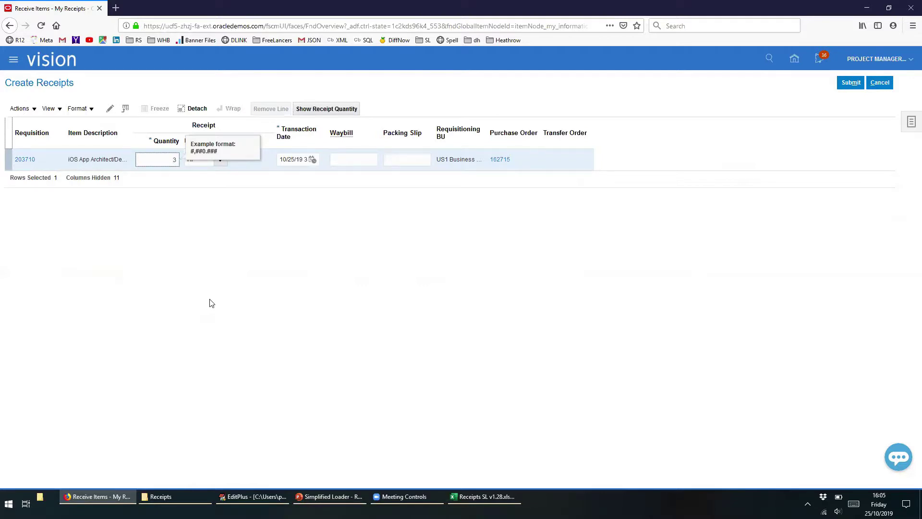
click(880, 83)
Switch back to the Receipts workbook in Excel and copy the document numbers from L10:L11 into C49:C50
key(alt+Tab)
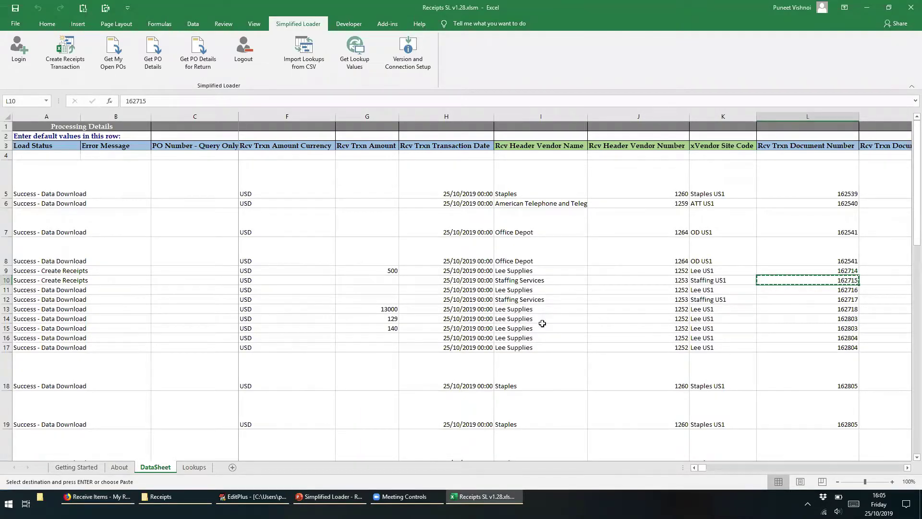
click(253, 271)
drag(842, 281, 843, 289)
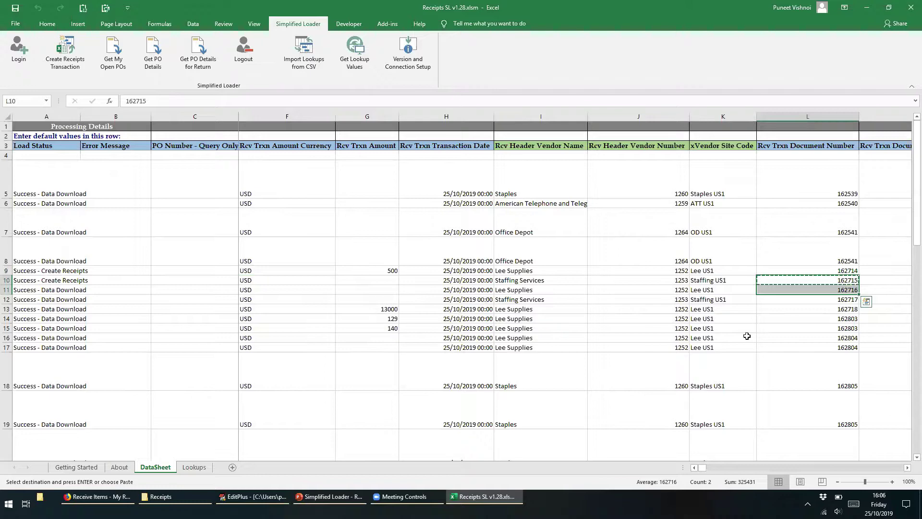
key(ctrl+c)
click(210, 310)
scroll(207, 317, down, 13)
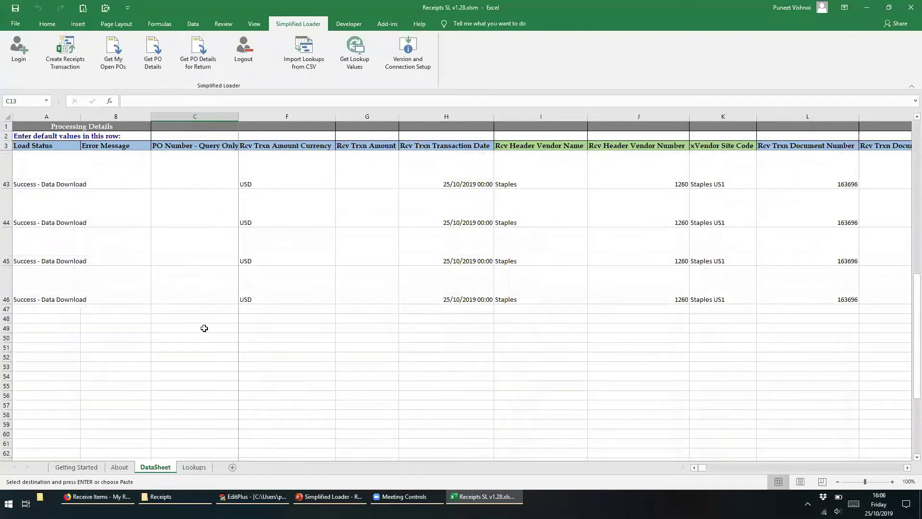
click(204, 328)
key(ctrl+v)
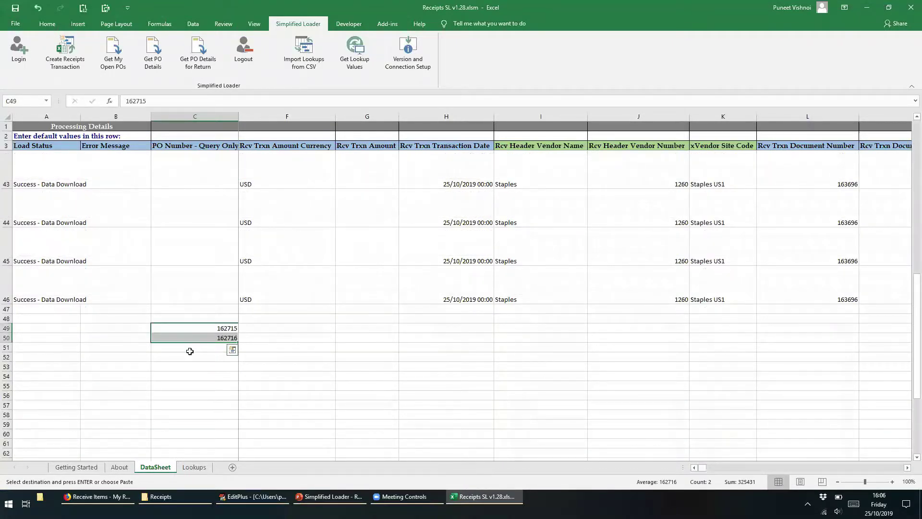
Download the purchase order details for rows 49 and 50 with Get PO Details
drag(5, 329, 6, 338)
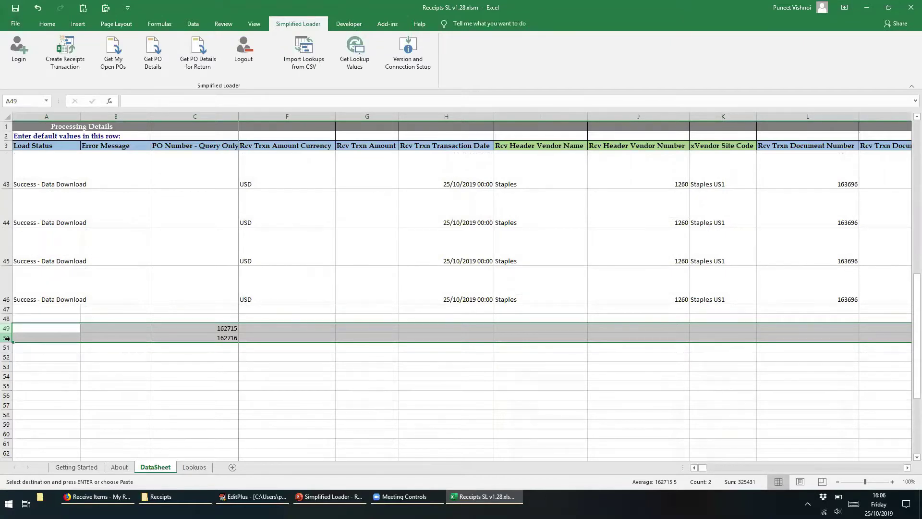
click(153, 68)
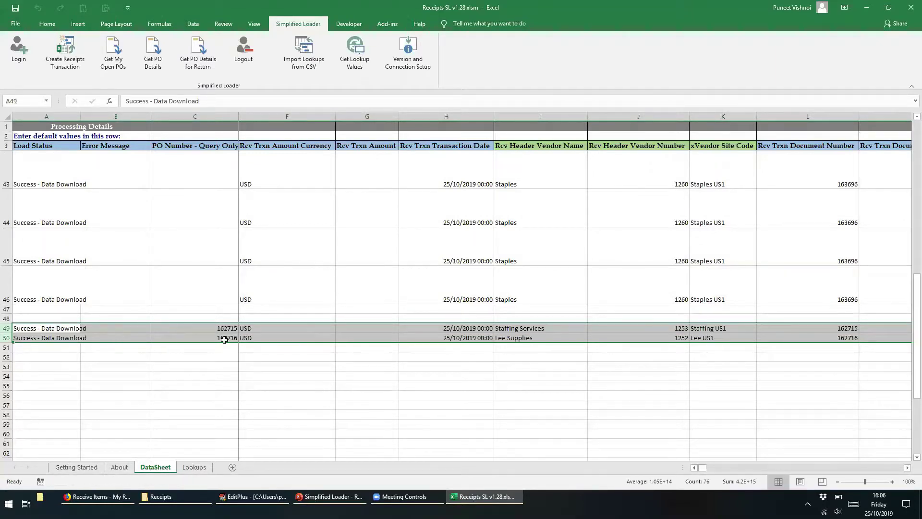
click(258, 328)
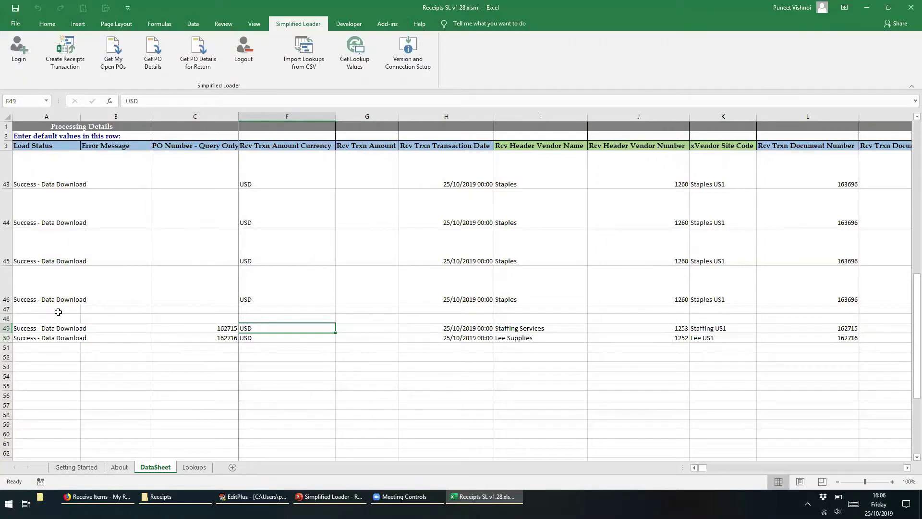
Examine the transaction quantity downloaded for row 49
key(Right)
key(Left)
key(Left)
key(Left)
key(Left)
key(Right)
key(Left)
key(Left)
key(Left)
key(Right)
key(Right)
key(Right)
key(Right)
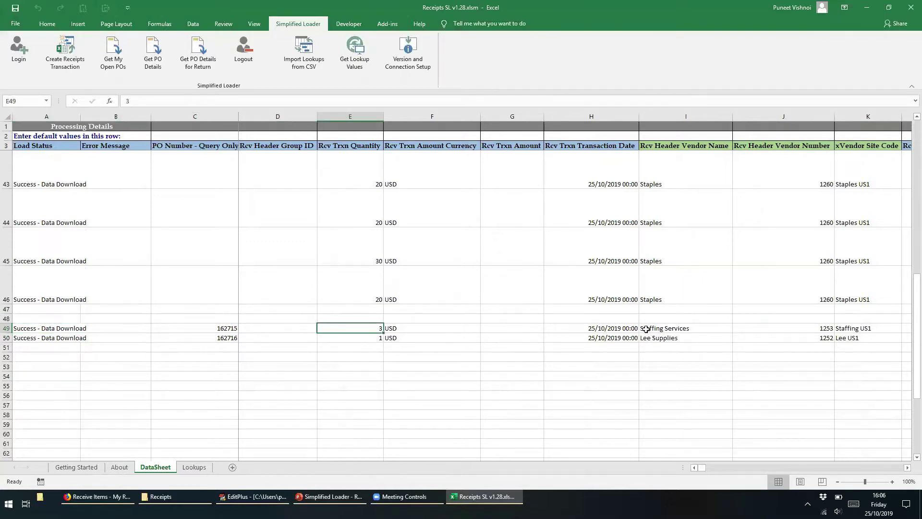
Copy row 9's document number from cell L9
scroll(760, 322, up, 1)
scroll(760, 322, up, 6)
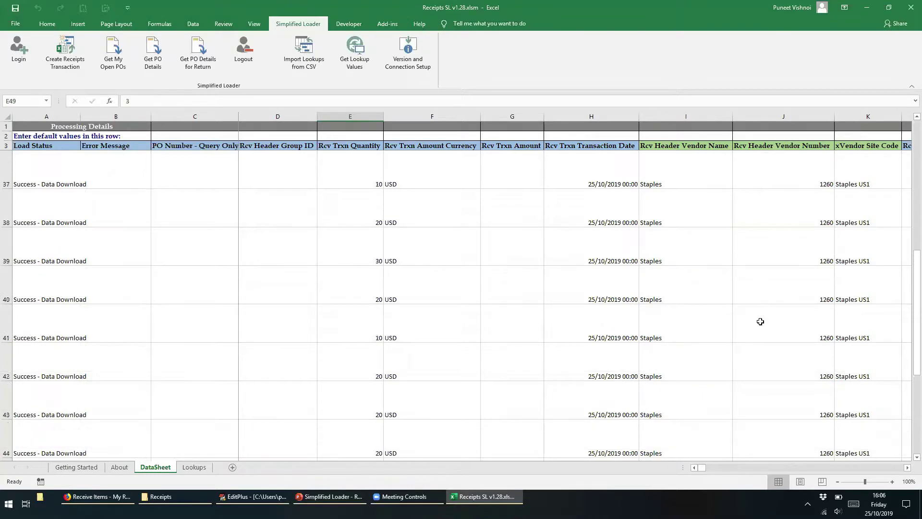
scroll(760, 321, up, 3)
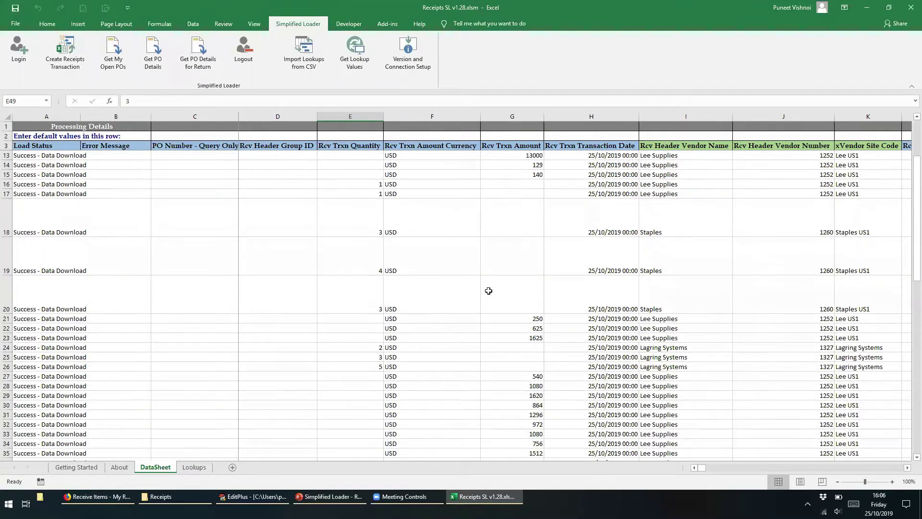
scroll(422, 281, up, 3)
click(352, 273)
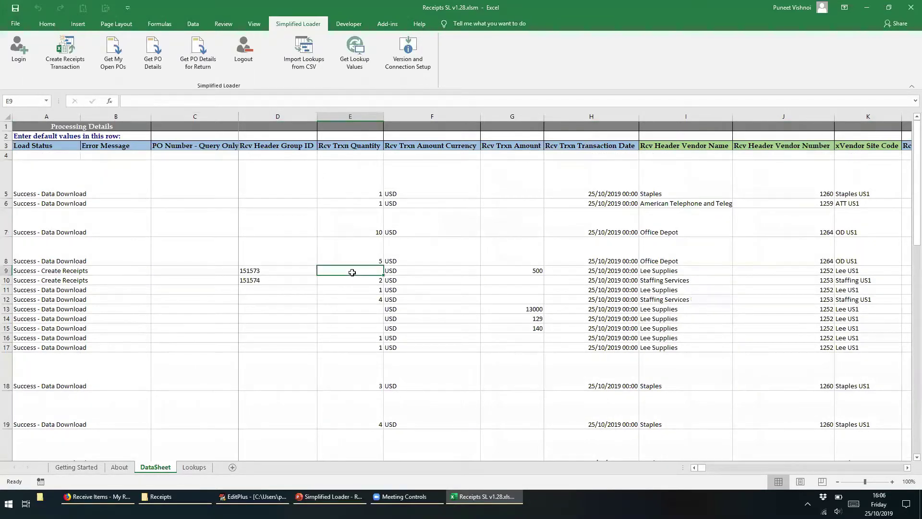
key(Right)
key(Right)
key(Right)
key(Right)
key(Right)
key(Right)
key(Right)
key(Right)
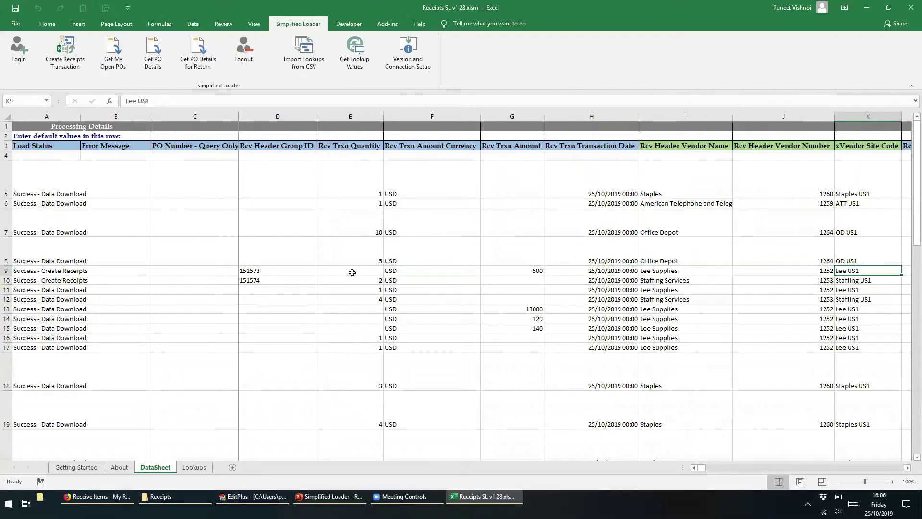
key(Left)
key(ctrl+c)
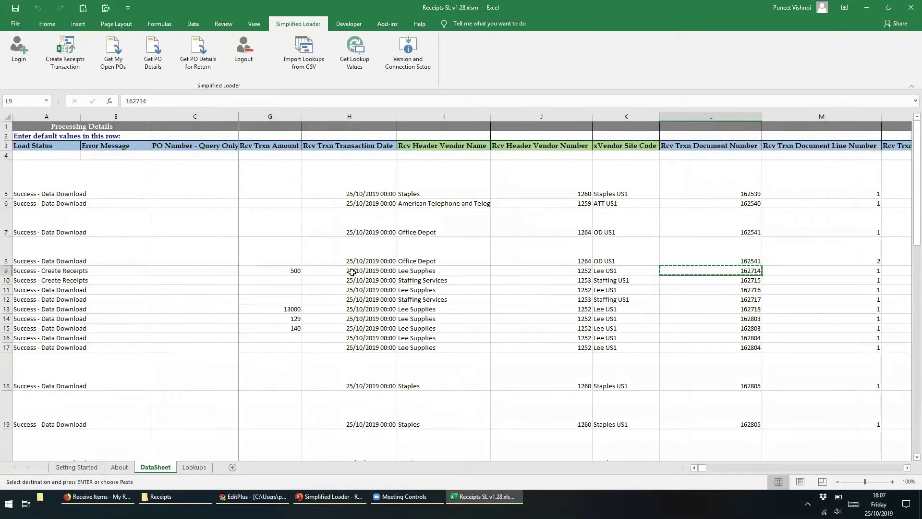
Paste the copied document number into the PO Number - Query Only column at C51
key(ctrl+Down)
key(Left)
key(Left)
key(Left)
key(Left)
key(Left)
key(Left)
key(Left)
key(Home)
key(Right)
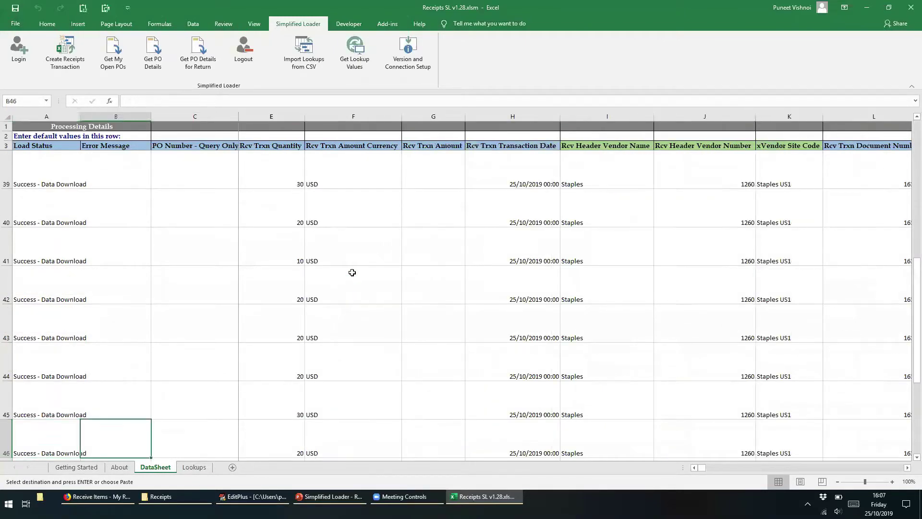
key(Down)
key(Down)
key(Down)
key(Down)
key(Down)
key(Right)
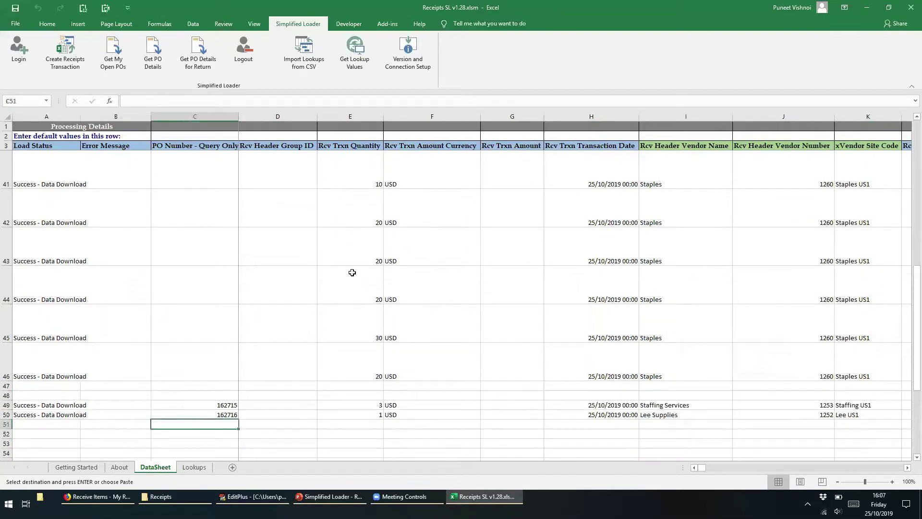
key(ctrl+v)
Download the purchase order details for row 51 and check its transaction amount
click(7, 424)
click(123, 60)
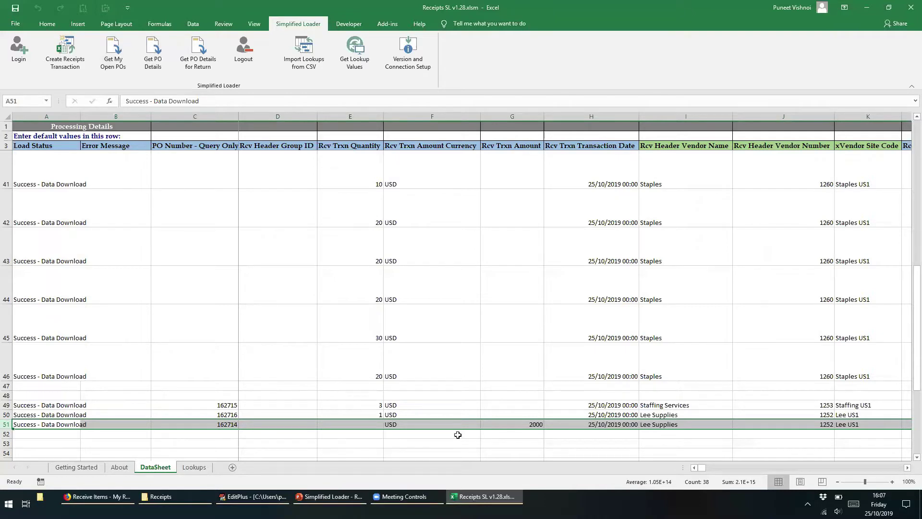
click(529, 425)
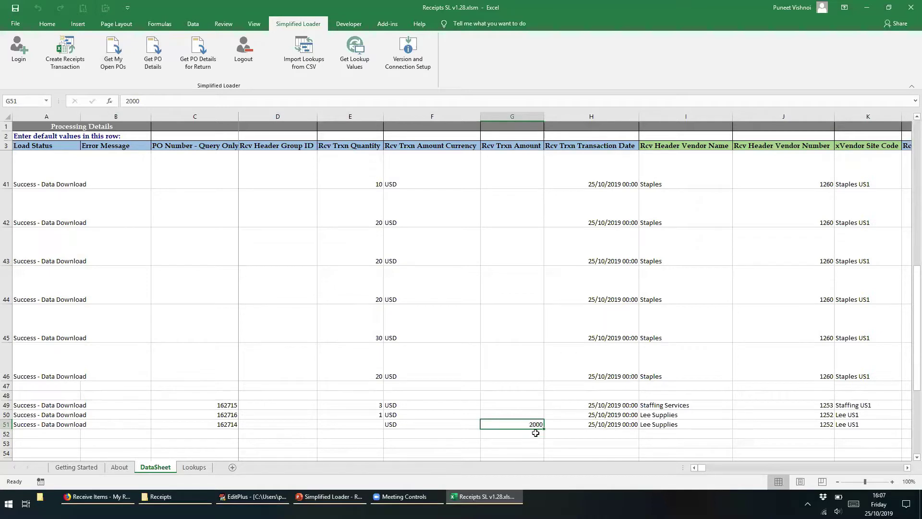
Examine row 51's remaining columns through xAMOUNT ORDERED and compare the ordered amount with the transaction amount
mouse_move(282, 499)
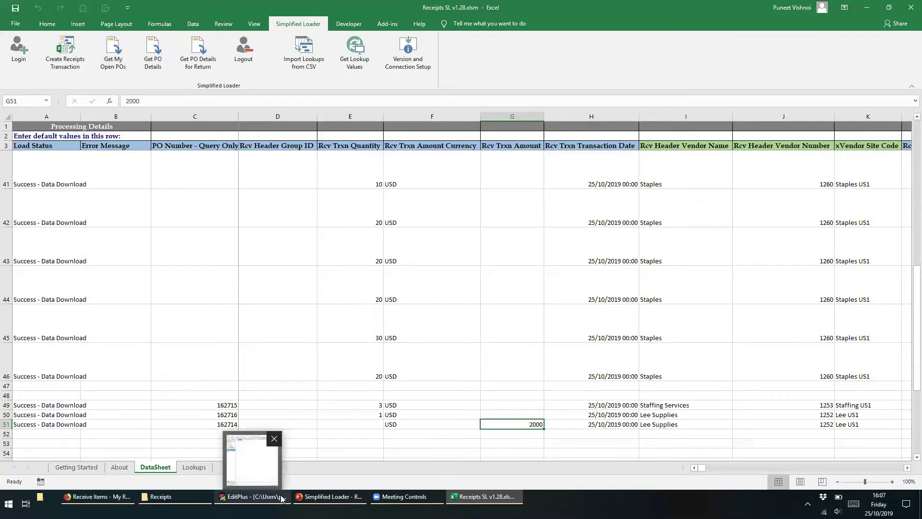
key(Right)
key(Right)
key(Right)
key(Right)
key(Right)
key(Right)
key(Right)
key(Right)
key(Right)
key(Right)
key(Right)
key(Right)
key(Right)
key(Right)
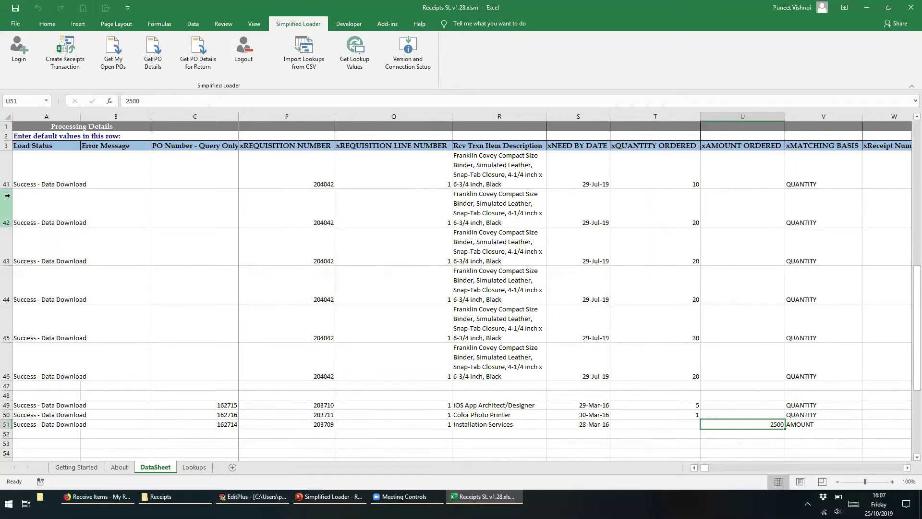
key(Home)
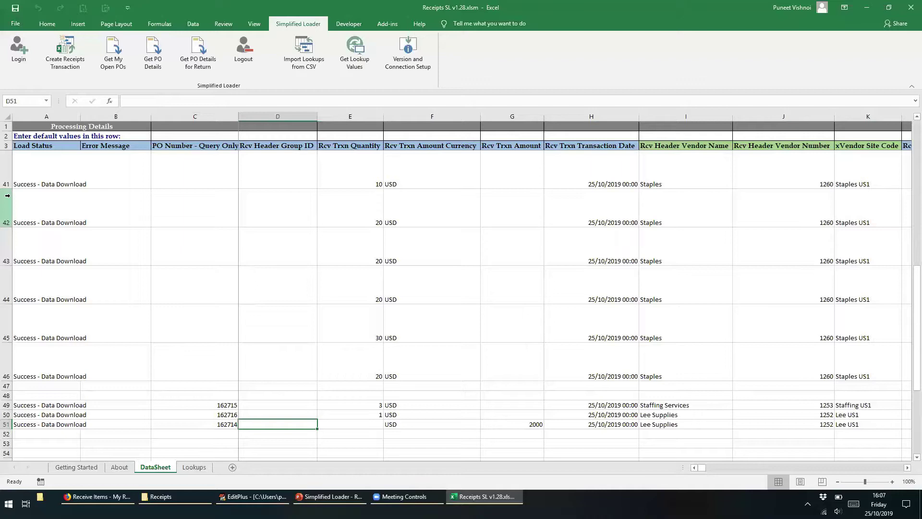
Copy the purchase order number from C49 into C54
scroll(7, 196, down, 1)
key(Left)
key(Up)
key(Up)
key(ctrl+c)
key(Down)
key(Down)
key(Down)
key(Down)
key(Down)
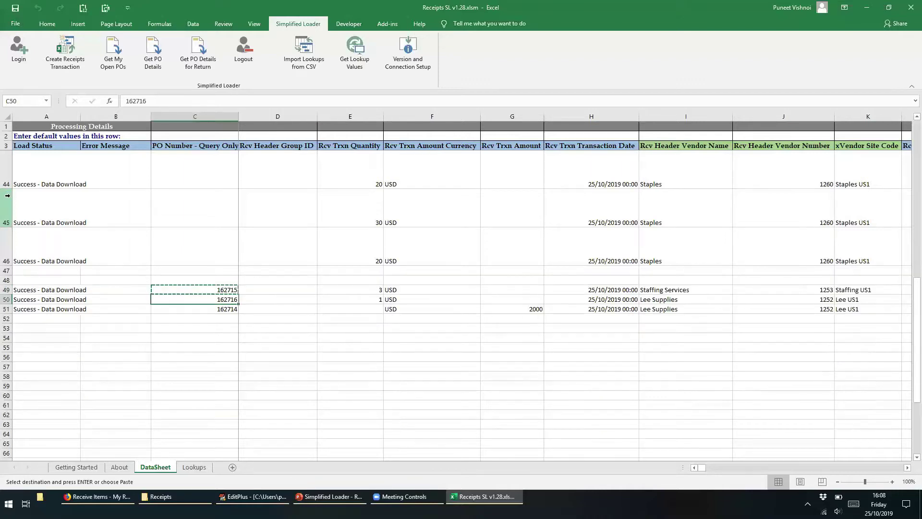
key(Return)
Copy the purchase order number from C51 into C55
key(Up)
key(Up)
key(Up)
key(ctrl+c)
key(Down)
key(Down)
key(Down)
key(Down)
key(Return)
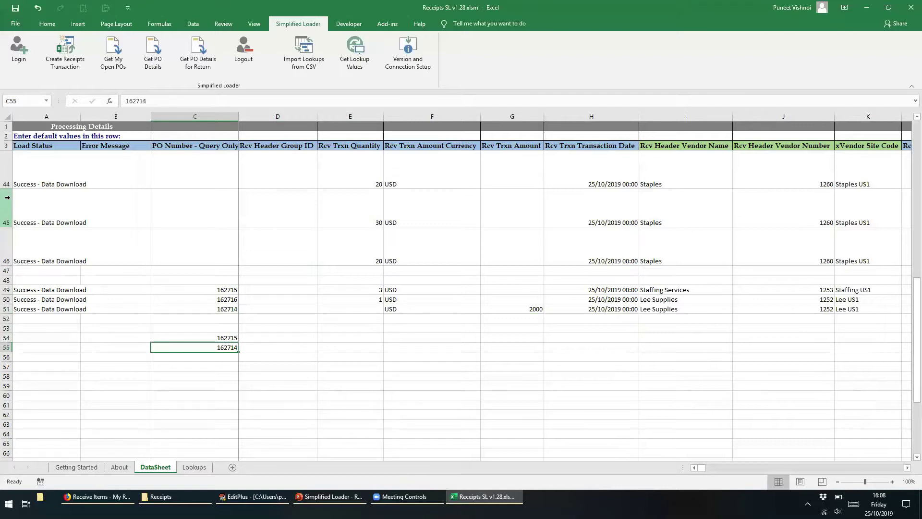
Download the return details for rows 54 and 55 with Get PO Details for Return
click(8, 338)
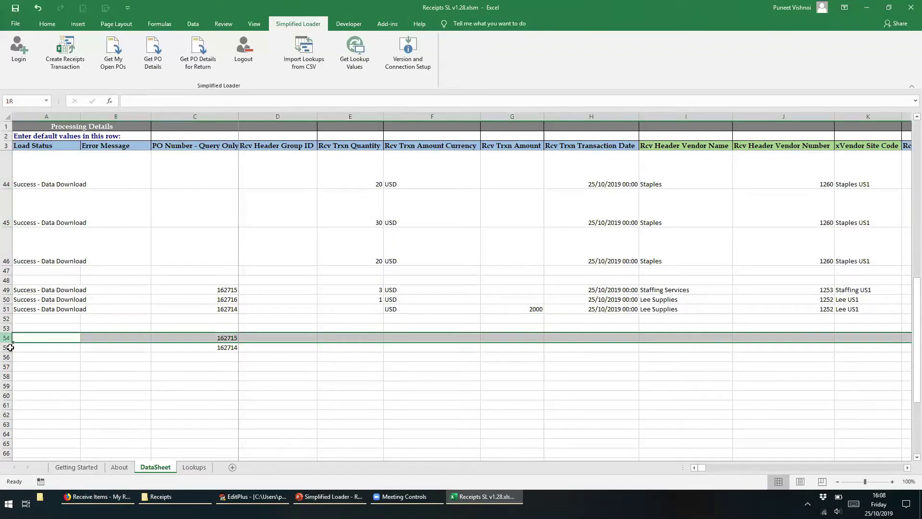
drag(10, 347, 10, 347)
click(207, 70)
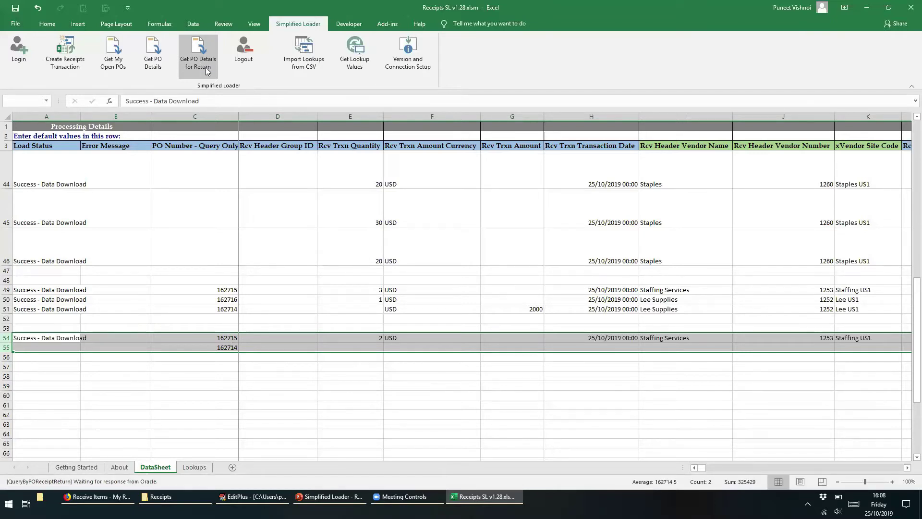
Check the returnable quantity in row 54 and the transaction amount entry in row 55
click(366, 337)
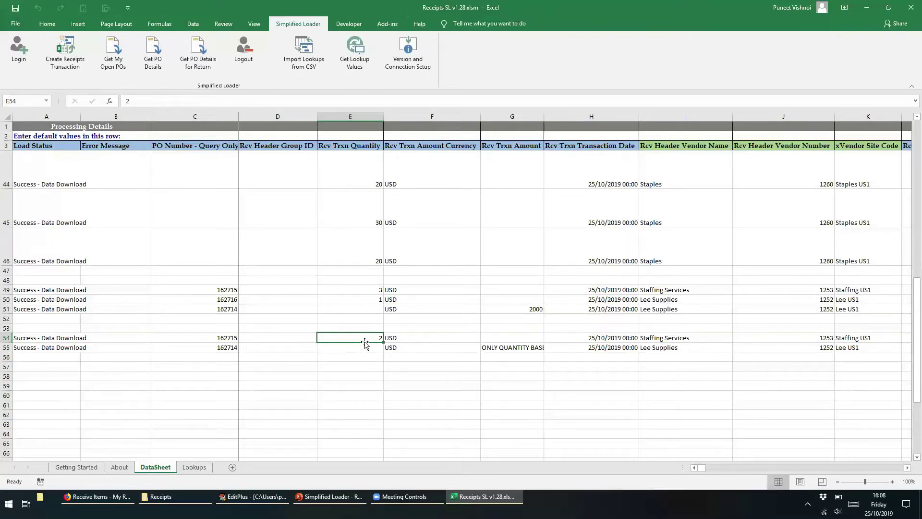
key(Down)
key(Right)
key(Right)
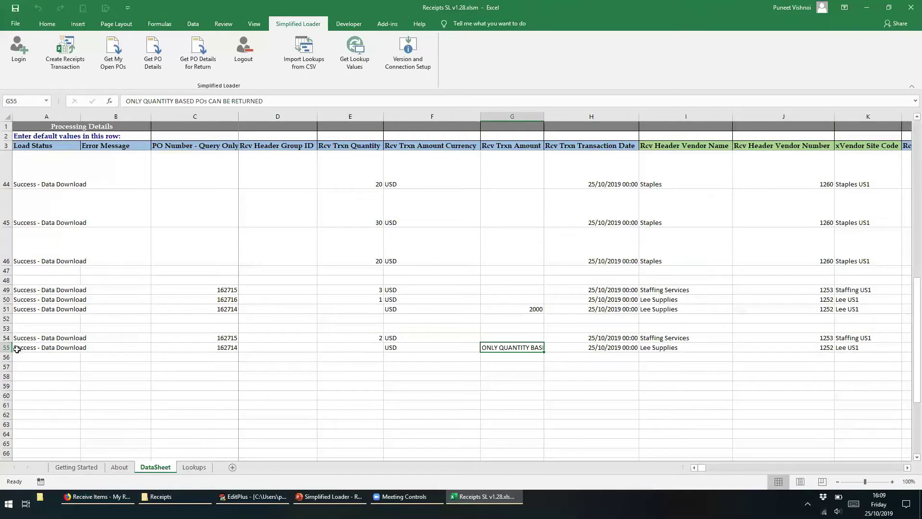
Examine row 55 and its Rcv Trxn Amount entry in G55
click(5, 349)
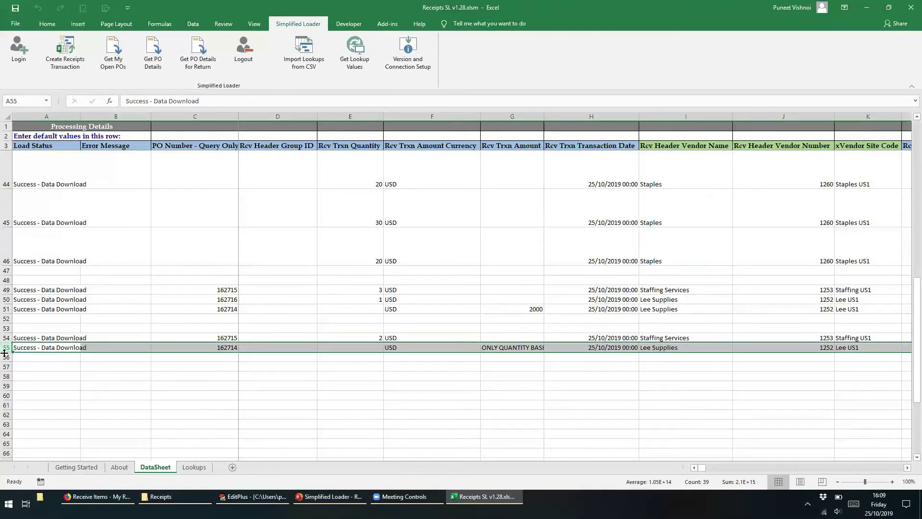
key(Right)
key(Right)
key(Right)
key(Right)
key(Right)
key(Right)
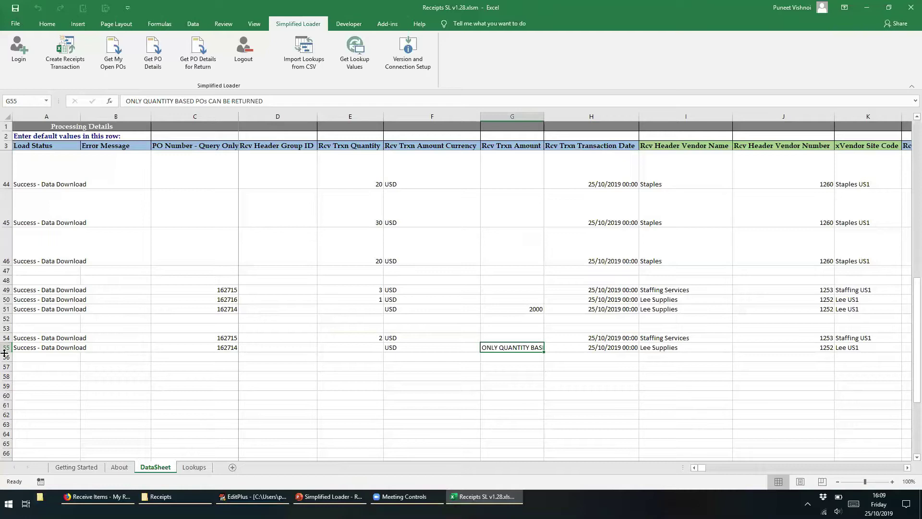
Switch to Receive Items in the browser and view the receipt quantity for the Staffing Services line, leaving without submitting a receipt
click(6, 337)
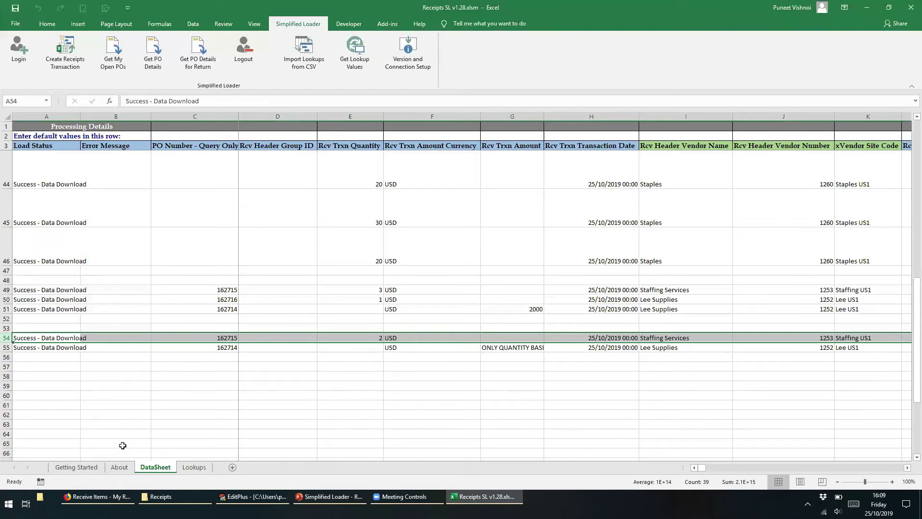
click(120, 498)
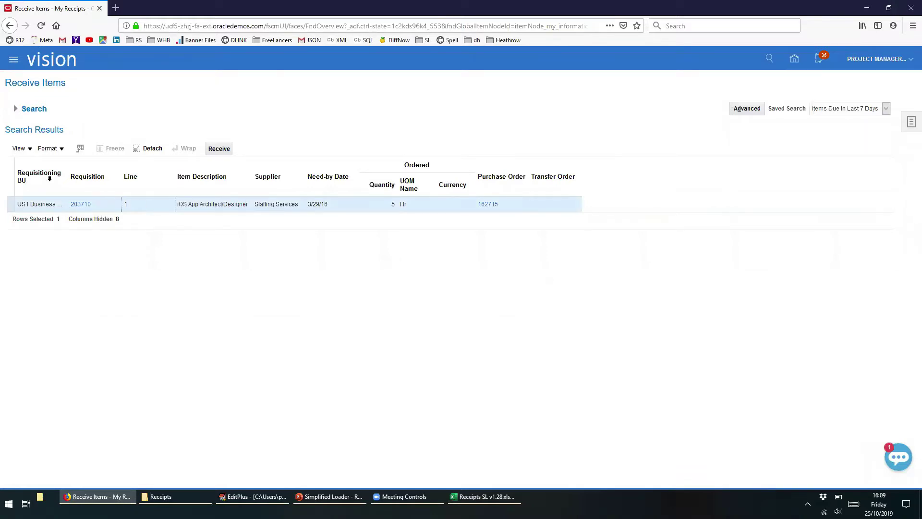
click(214, 153)
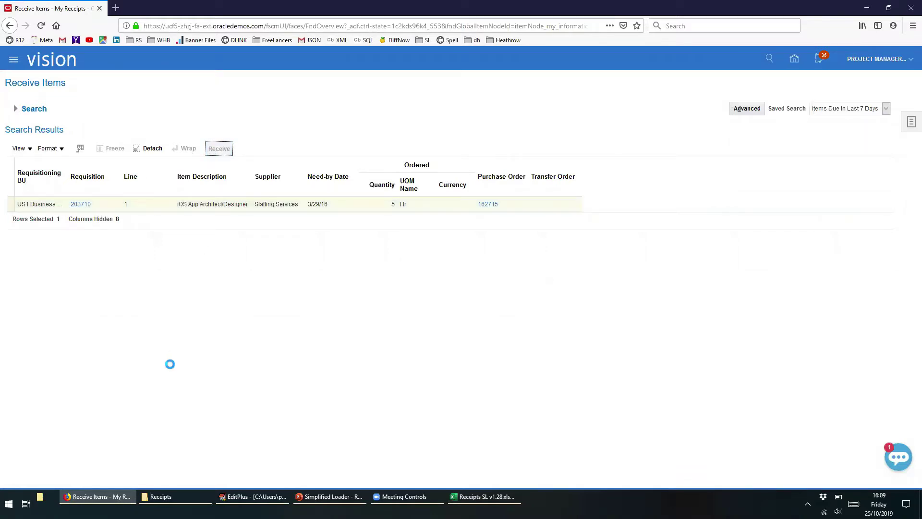
click(330, 109)
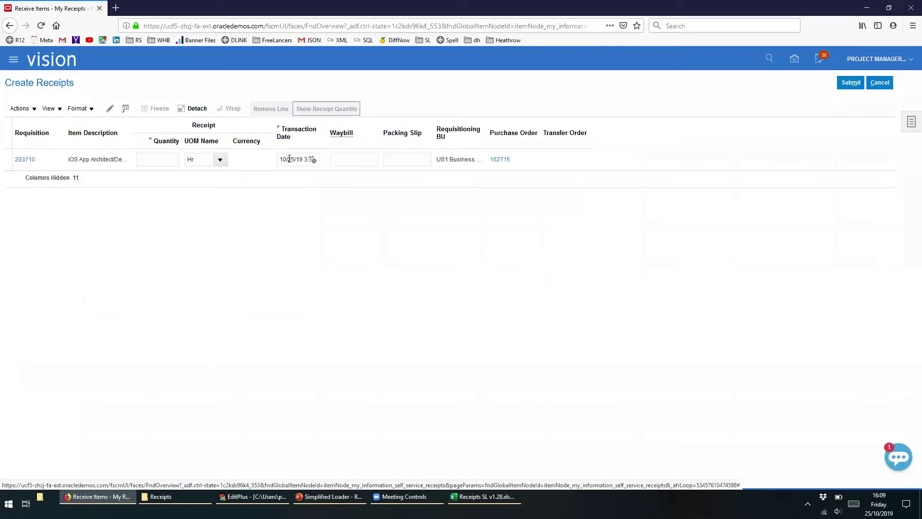
click(880, 82)
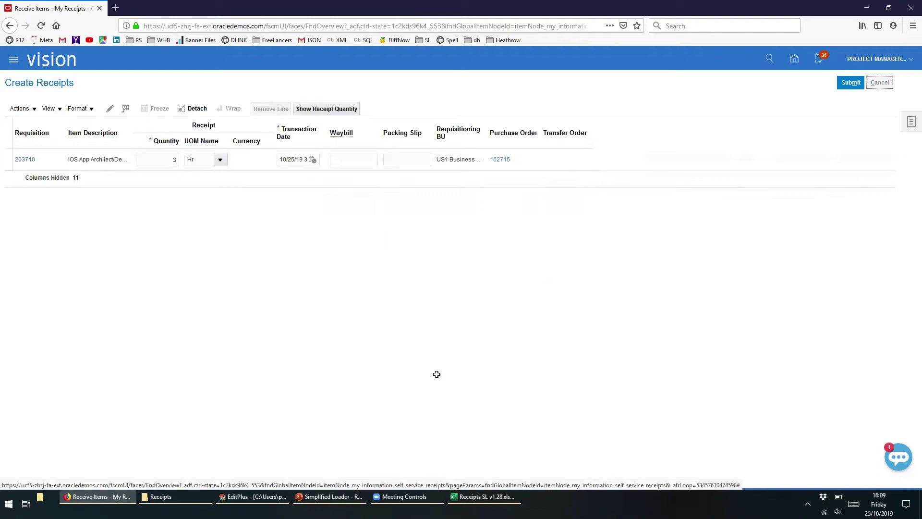
Switch back to the Receipts workbook in Excel and submit the return in row 54 with Create Receipts Transaction
key(alt+Tab)
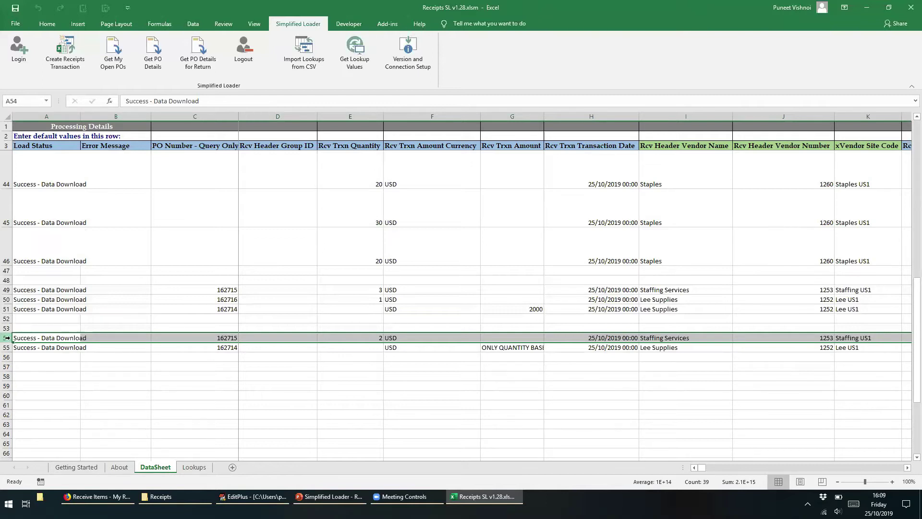
click(71, 63)
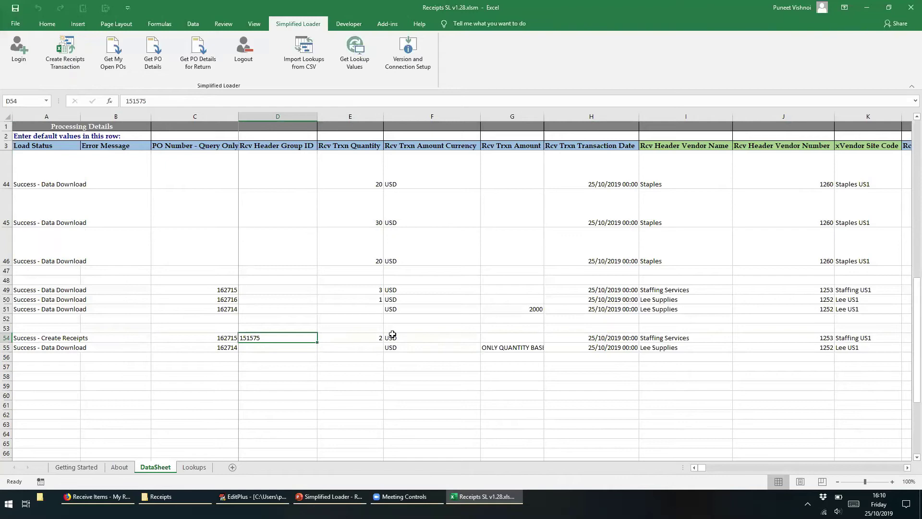
Switch to the browser and rerun the Receive Items search for the Staffing Services purchase order
key(alt+Tab)
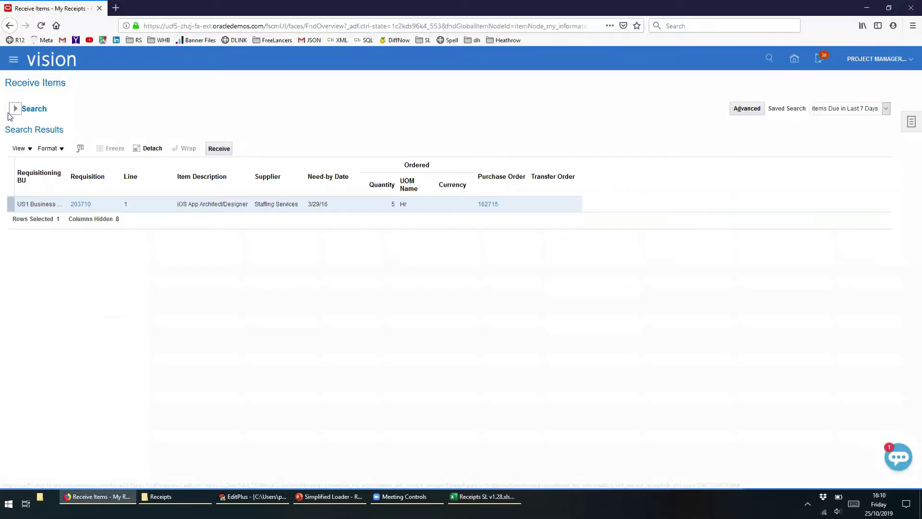
click(14, 109)
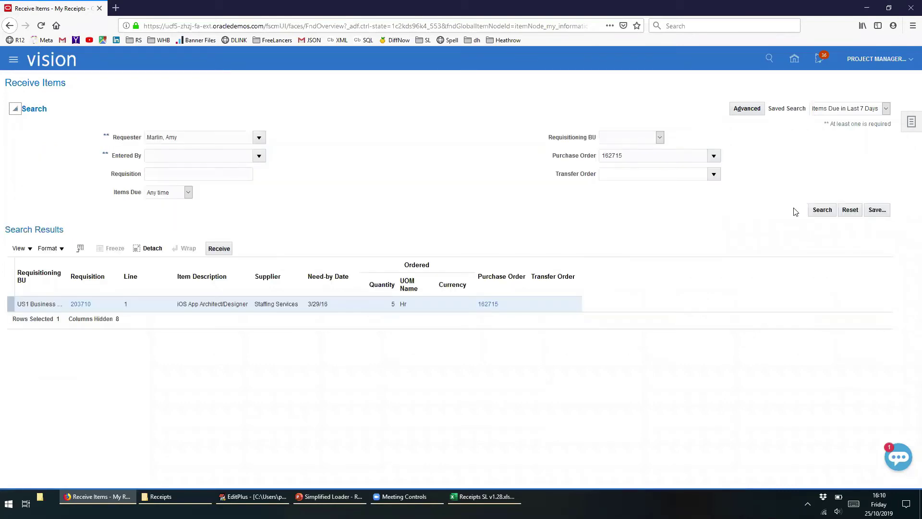
click(819, 209)
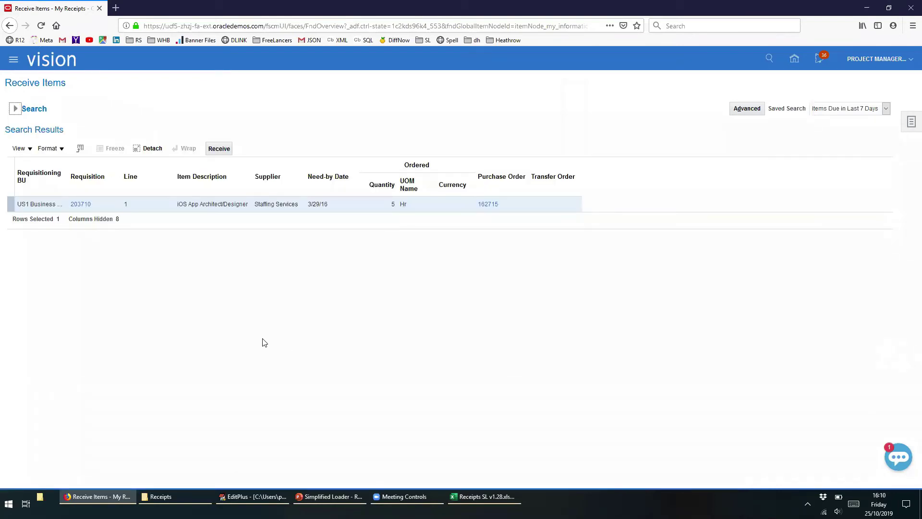
Open the iOS App Architect/Designer line for receipt and show its receipt quantity
click(192, 204)
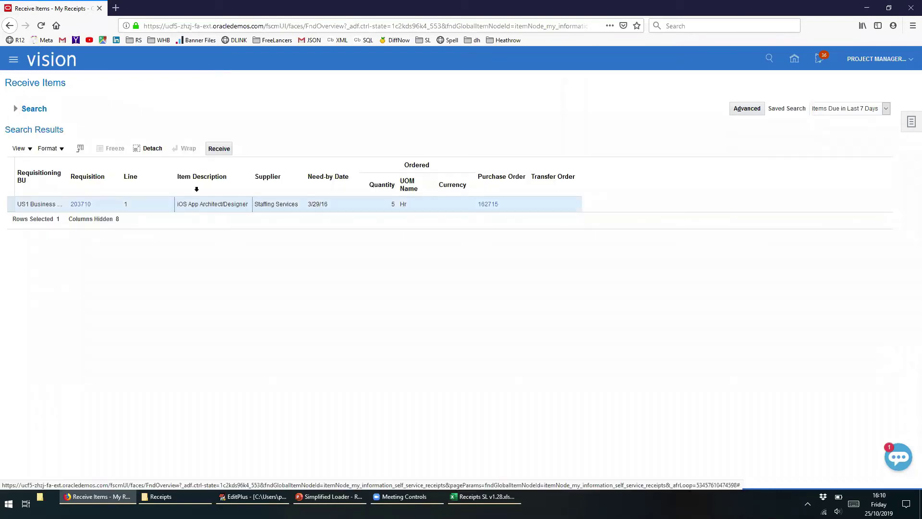
click(219, 150)
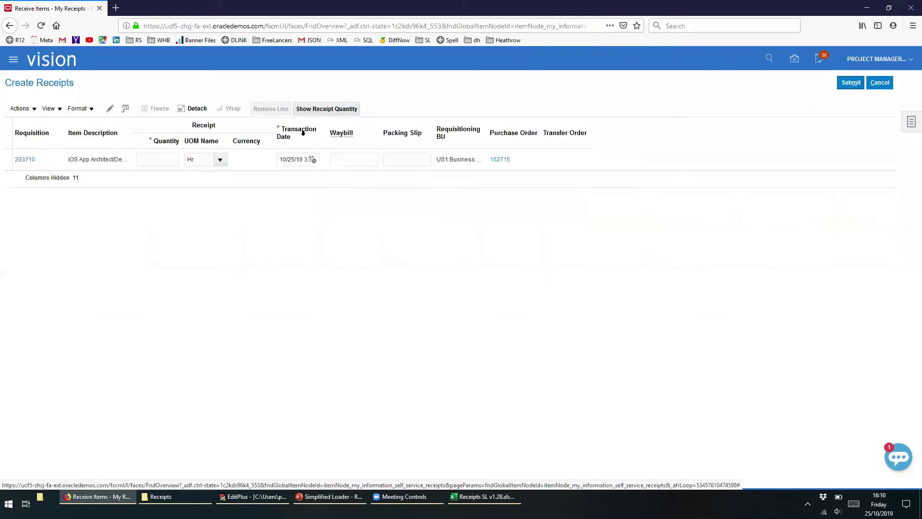
click(326, 109)
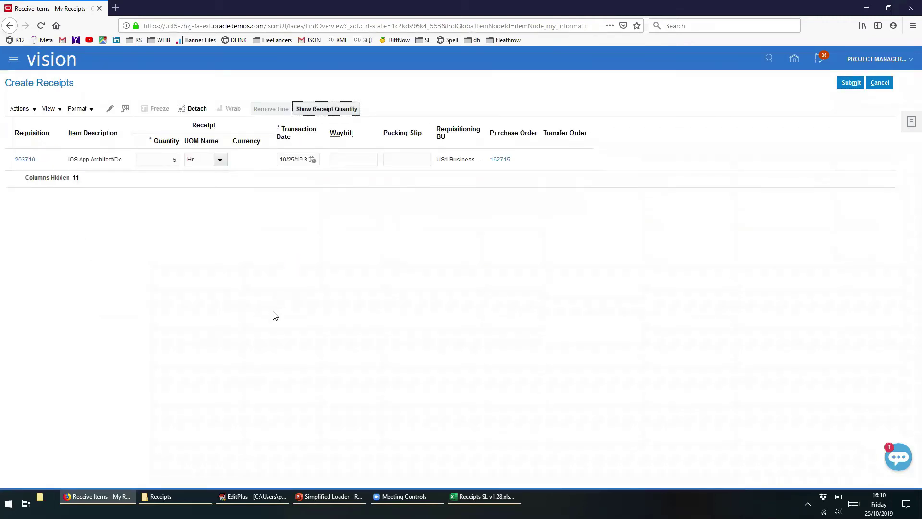
click(166, 160)
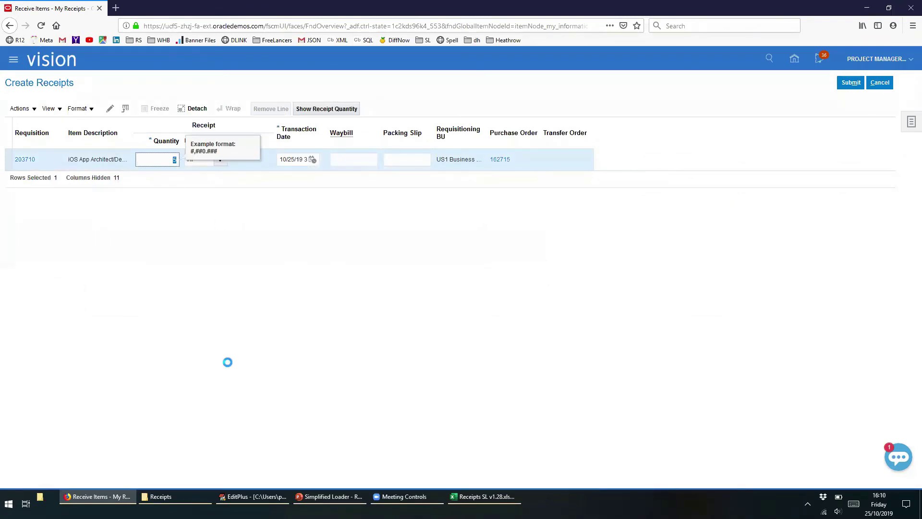
click(249, 247)
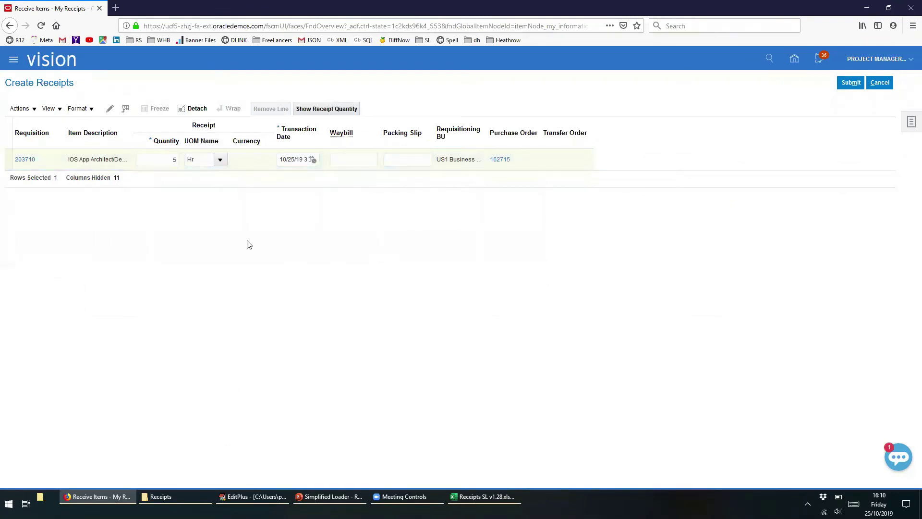